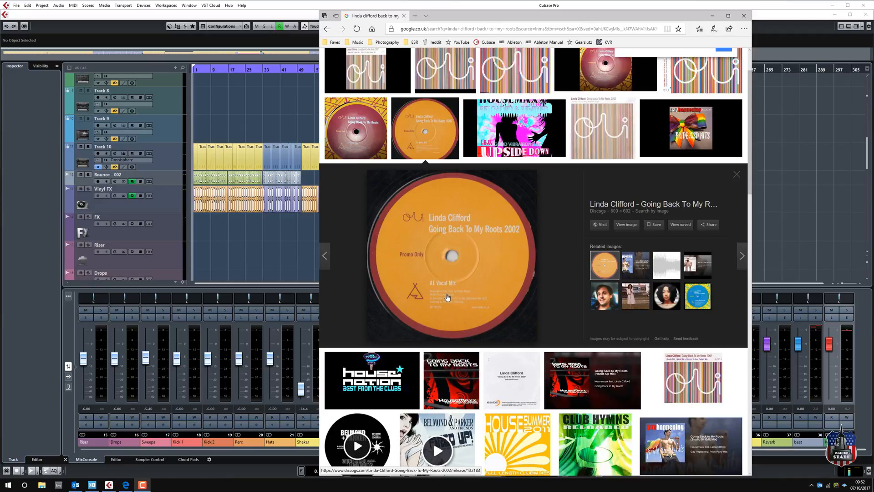
Switch to the Cubase project and audition the vinyl recording after bar 217 from bars 222, 233 and 241, stopping playback at the end.
click(713, 16)
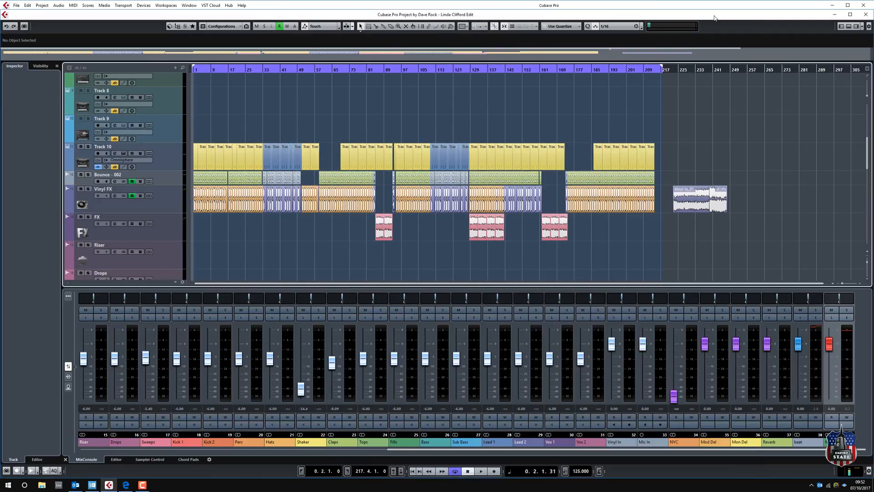
click(676, 70)
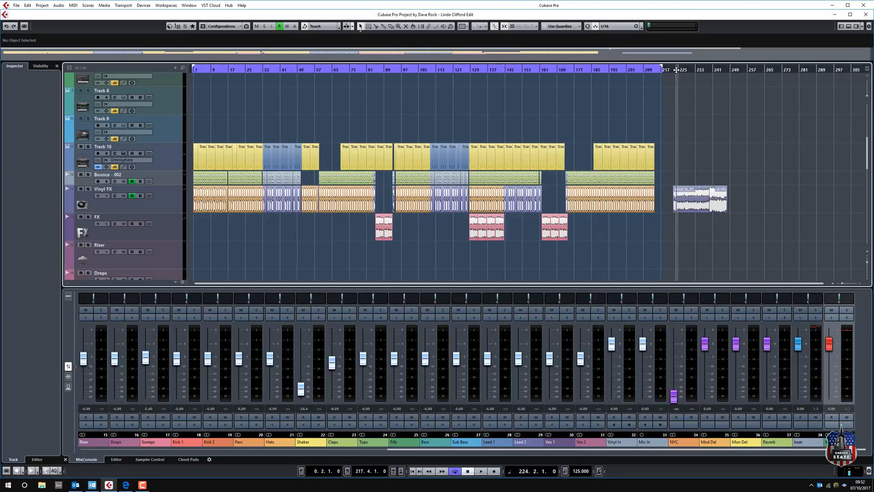
click(673, 71)
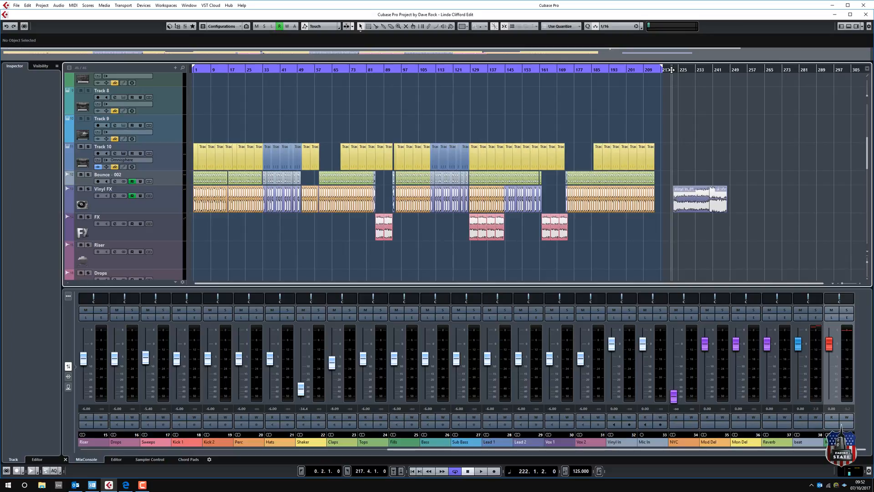
key(space)
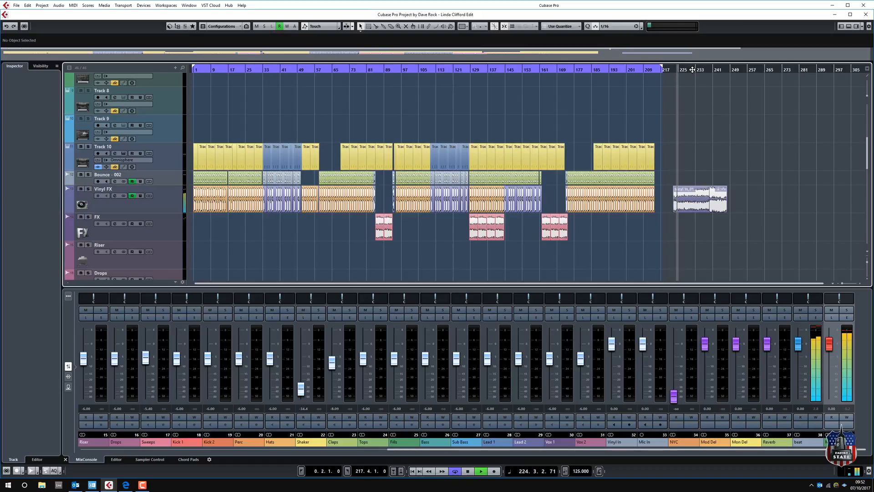
click(693, 69)
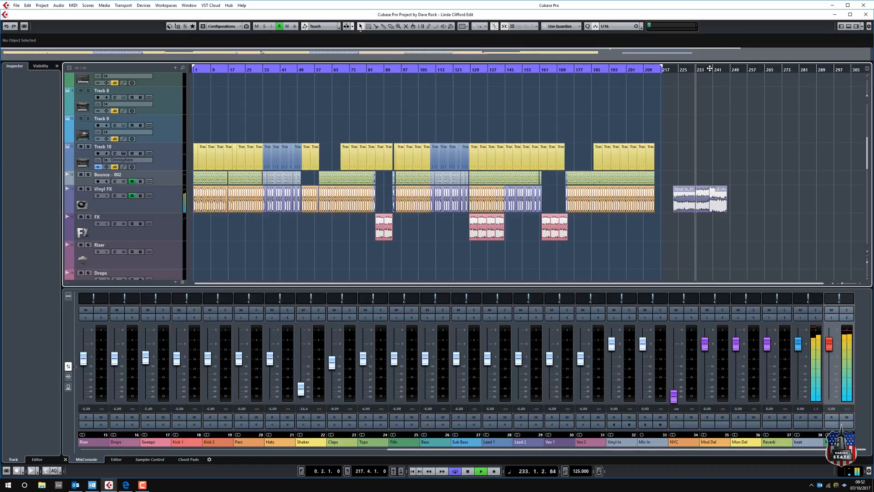
click(710, 69)
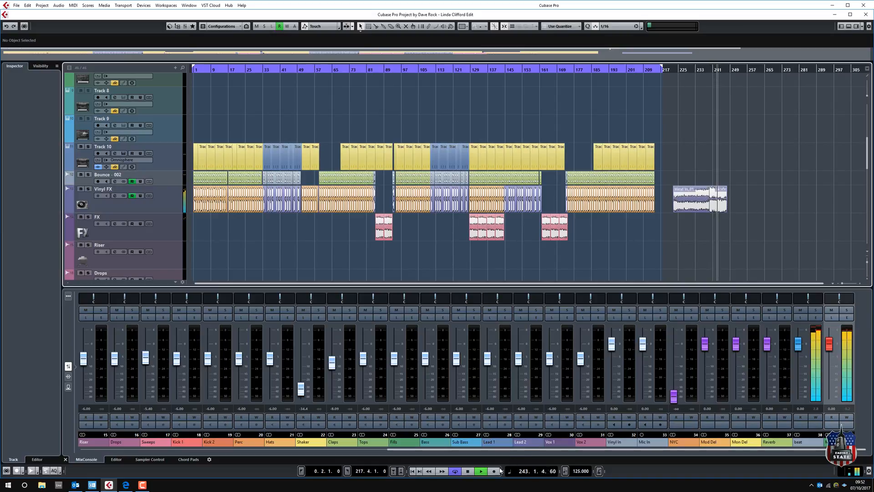
click(468, 472)
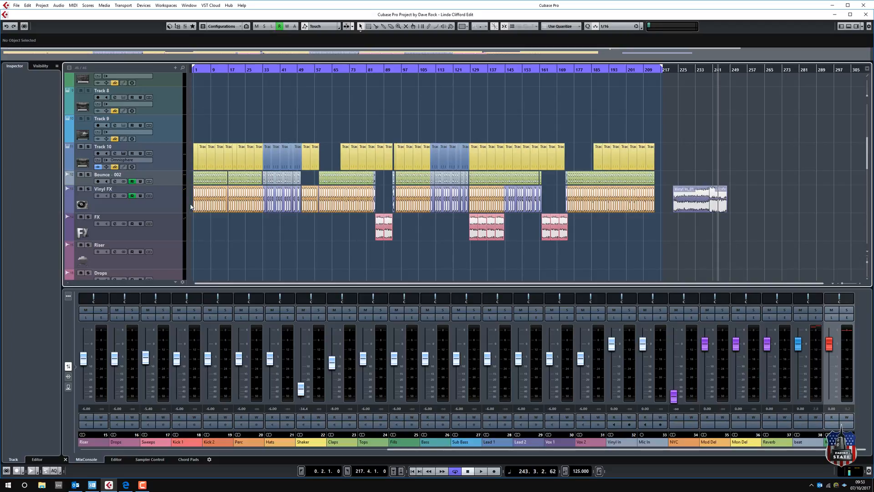
Select the Bounce - 002 track and view its channel routing and inserts in MixConsole 2, closing the mixer when done.
drag(199, 69, 197, 117)
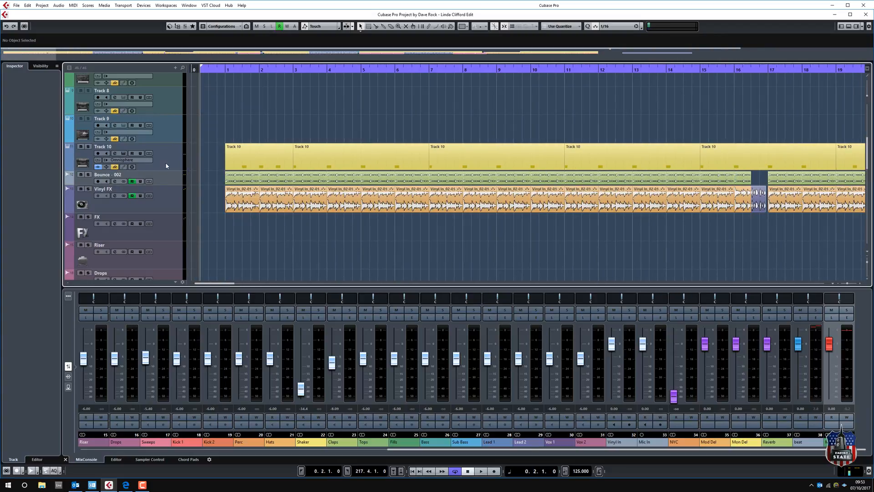
click(167, 177)
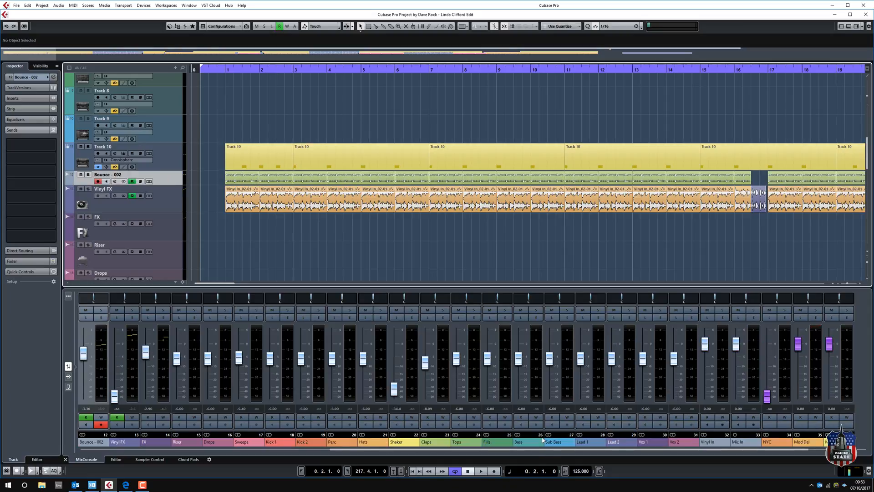
click(187, 6)
mouse_move(166, 6)
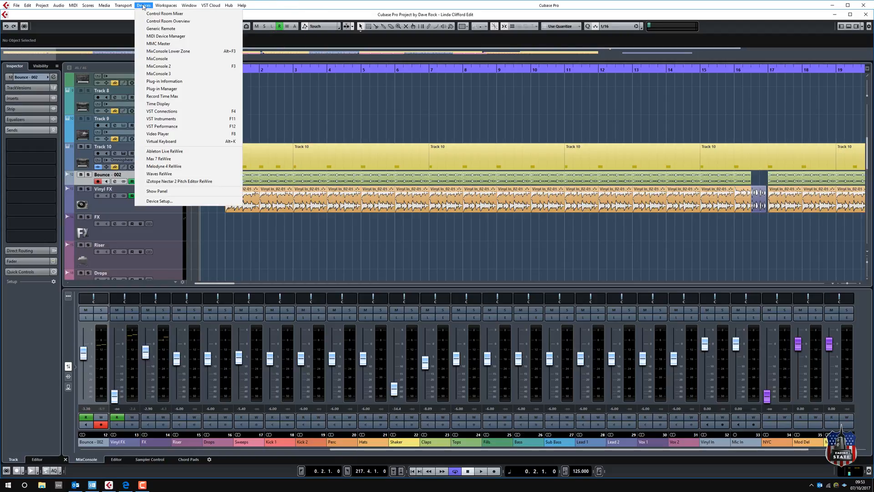
click(160, 66)
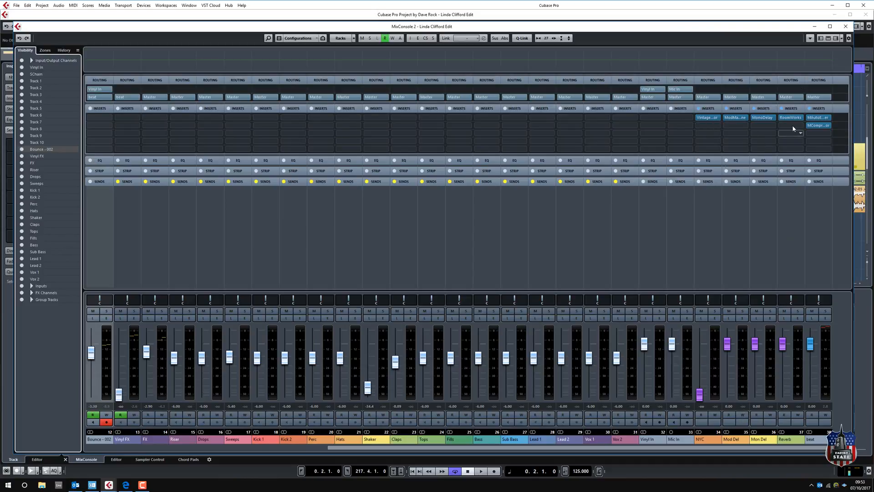
click(846, 27)
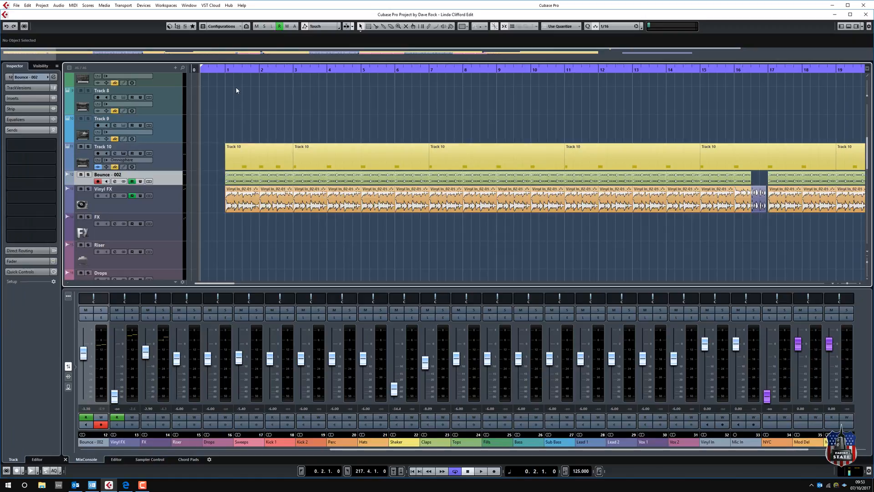
Play the arrangement from just before bar 1 and audition the Bounce - 002 track in solo, releasing the solo at the end.
click(218, 70)
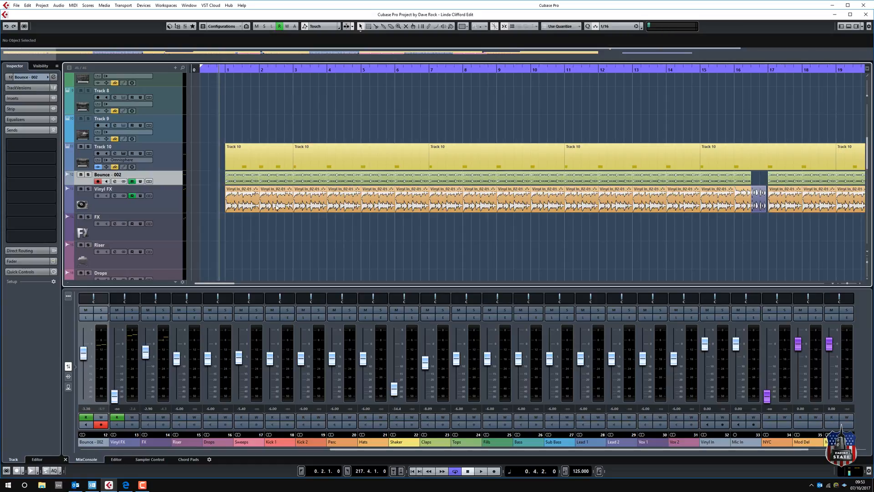
click(482, 471)
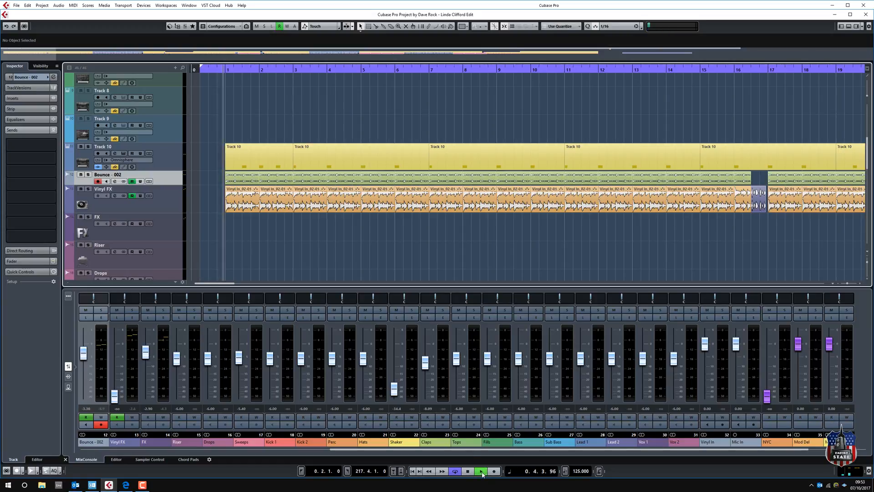
click(88, 175)
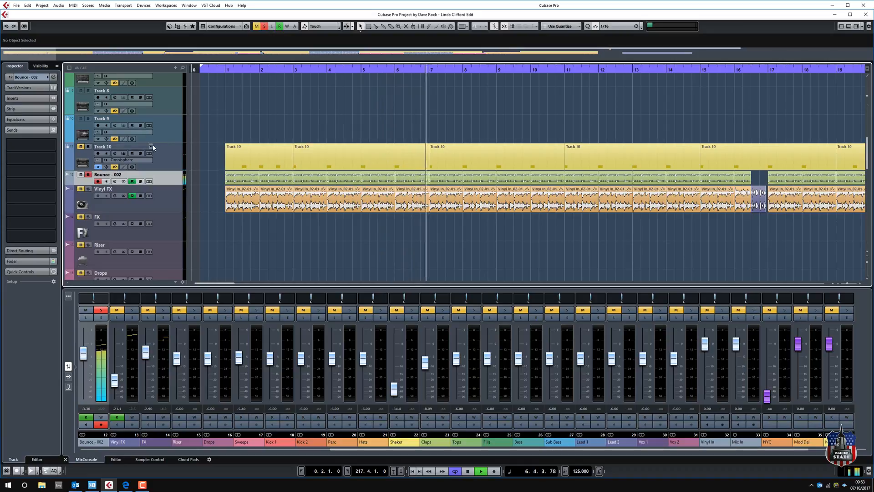
scroll(153, 147, up, 6)
scroll(153, 147, down, 6)
scroll(153, 147, up, 1)
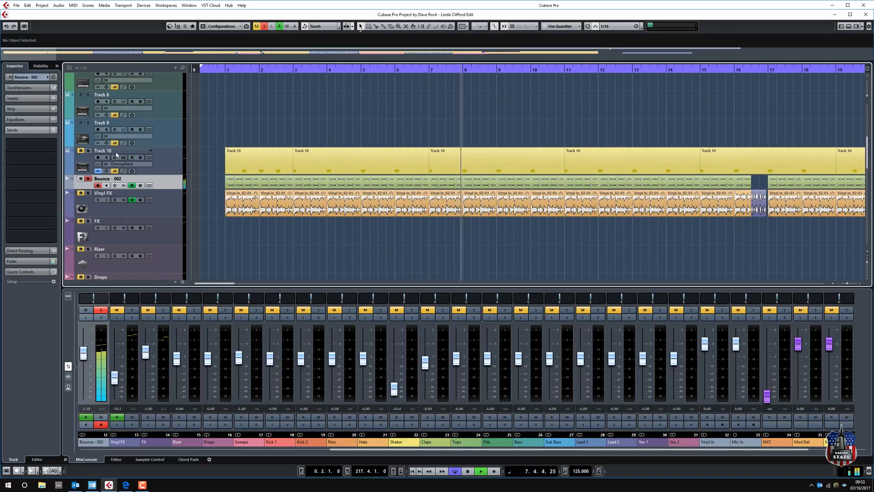
click(88, 179)
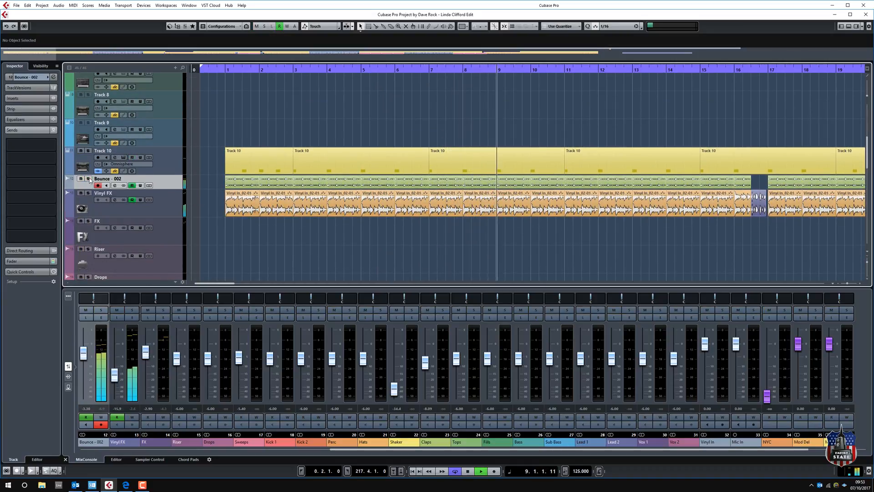
Select the Vinyl FX track and audition it in solo during playback, releasing the solo at the end.
click(99, 199)
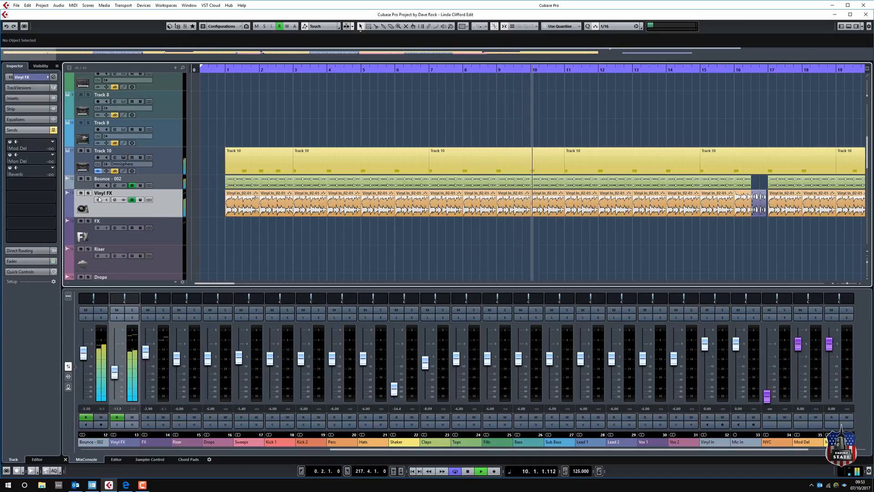
click(89, 194)
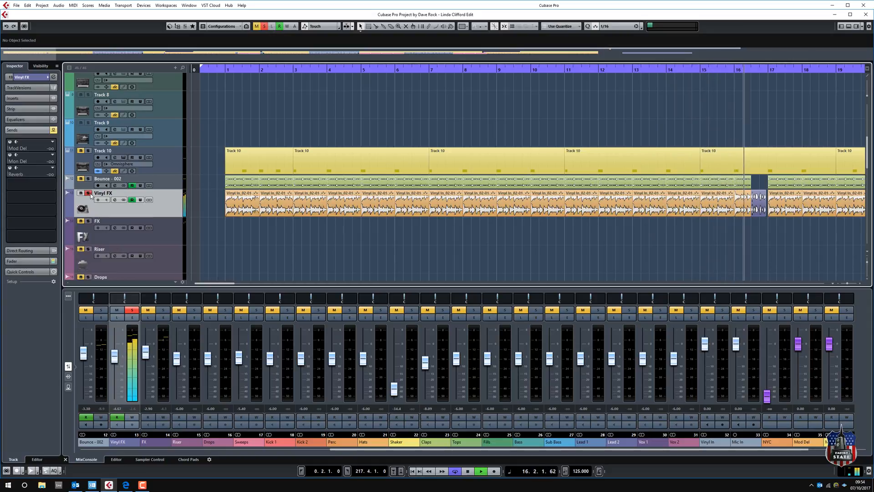
click(90, 194)
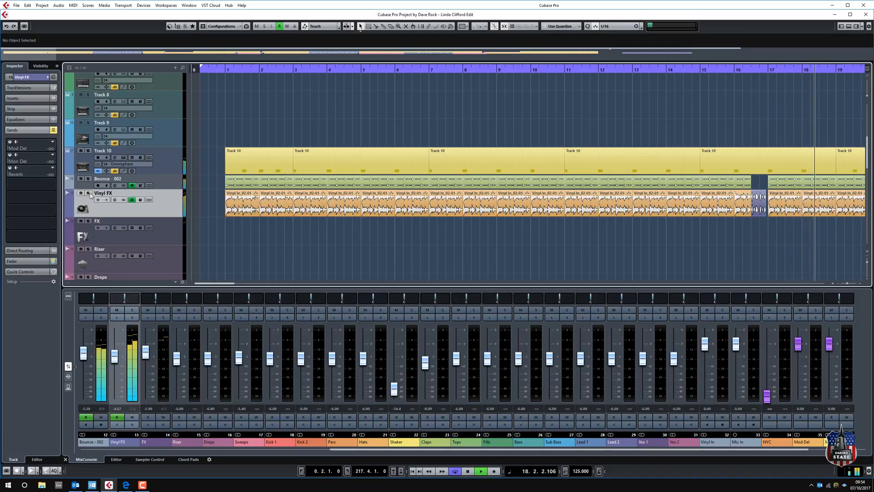
Inspect Track 10's Omnisphere instrument and audition the track in solo, ending the solo and closing the instrument when done.
click(156, 162)
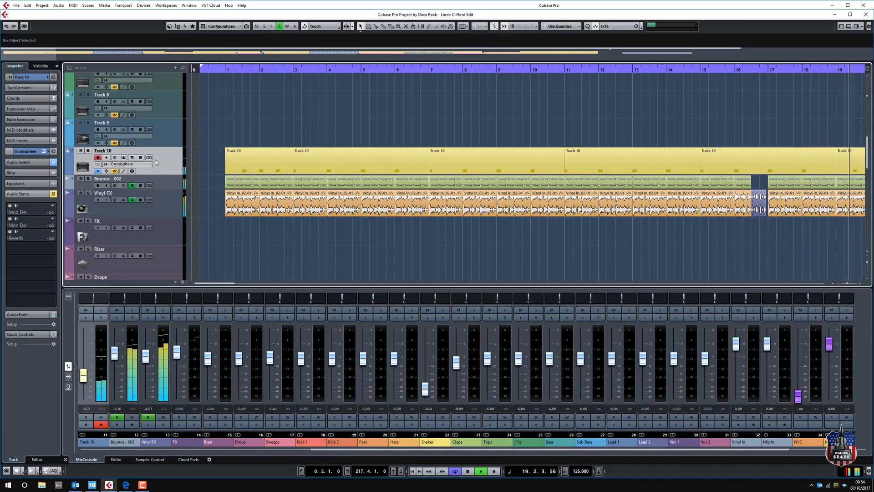
click(124, 158)
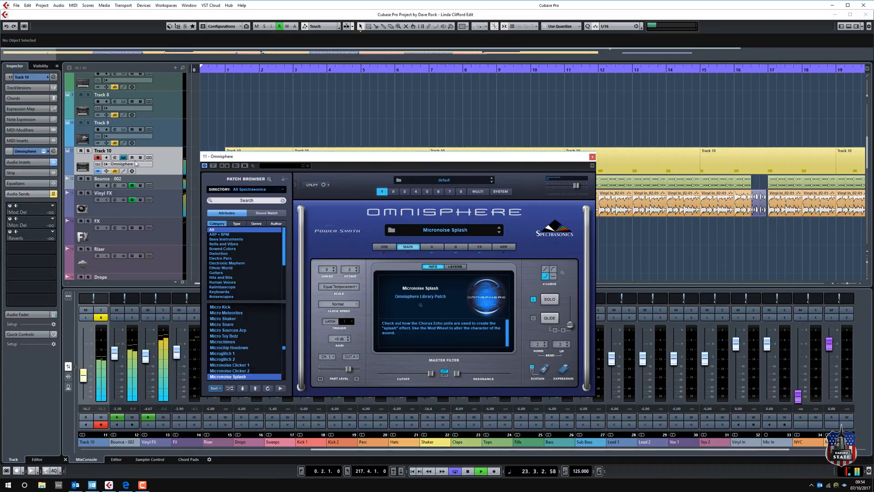
click(89, 152)
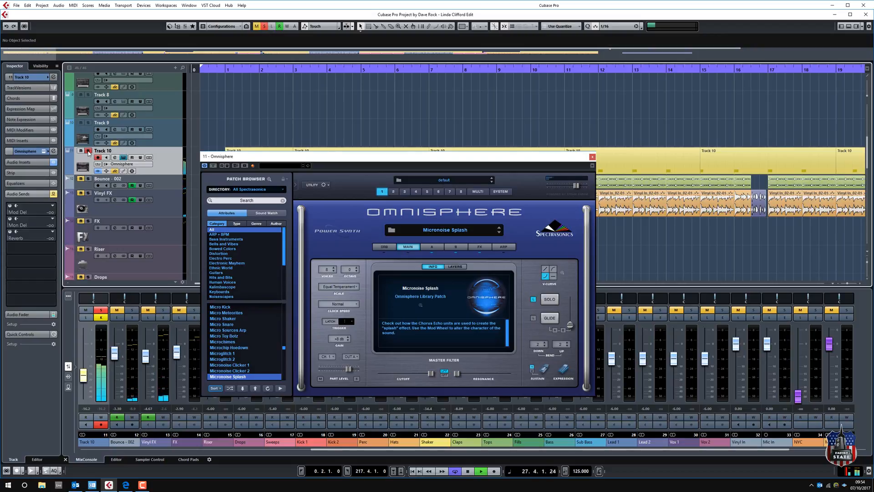
click(88, 151)
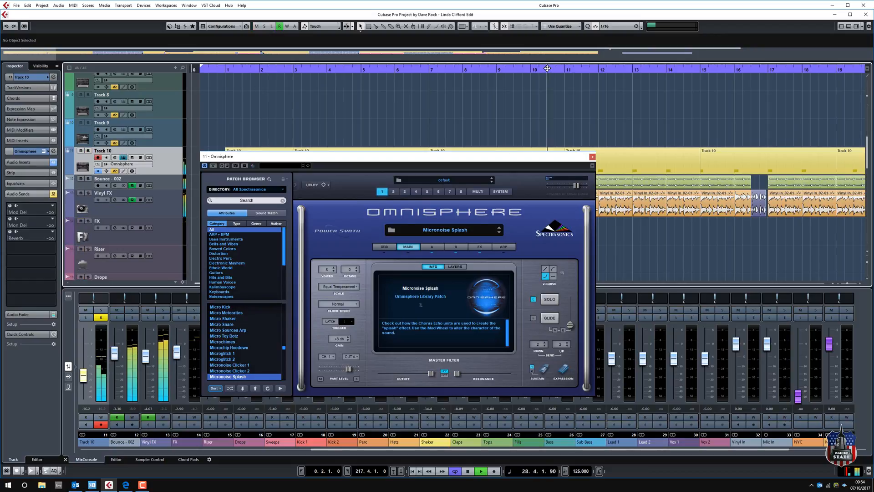
drag(548, 68, 541, 37)
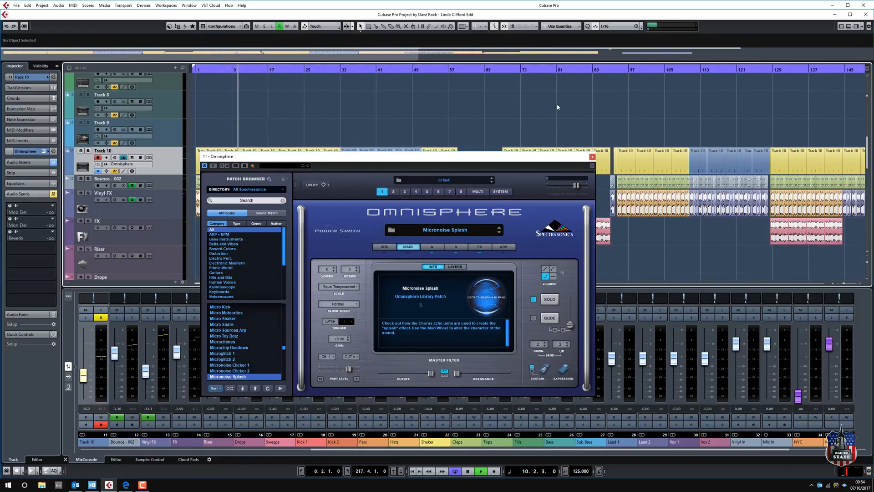
click(592, 158)
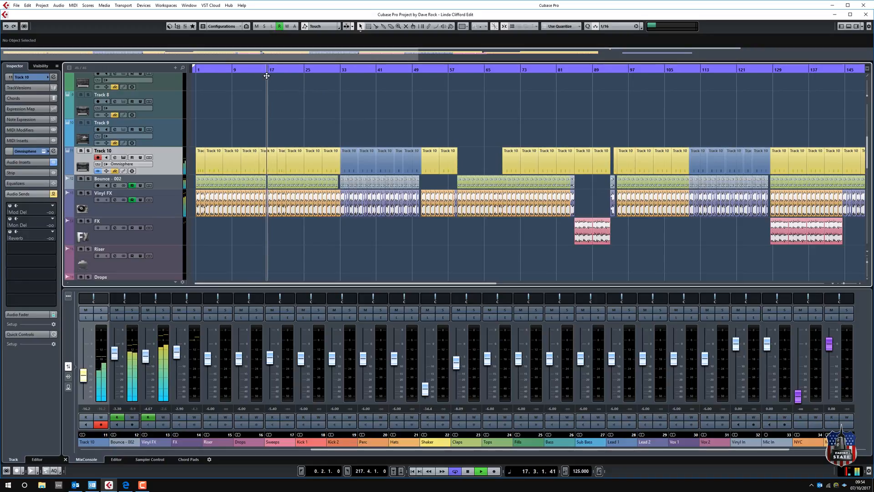
Select the short Vinyl FX clip just before bar 17 and play it from bar 16 with the track soloed.
drag(266, 75, 270, 105)
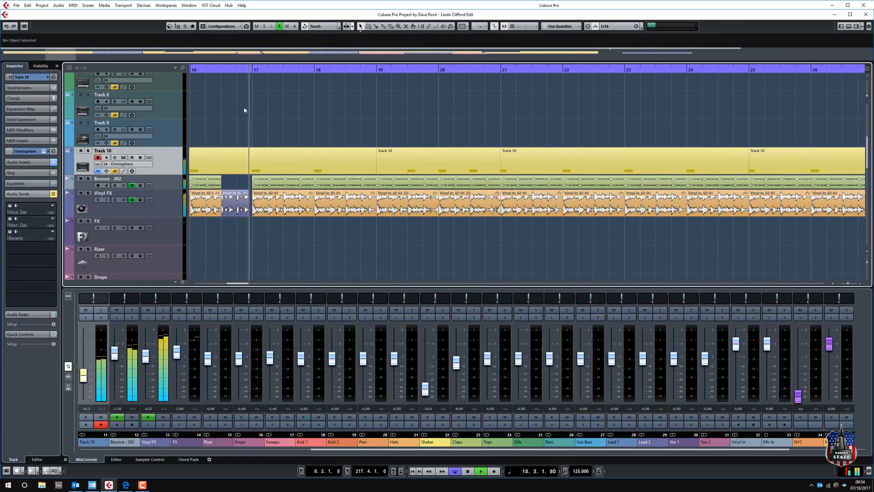
click(232, 211)
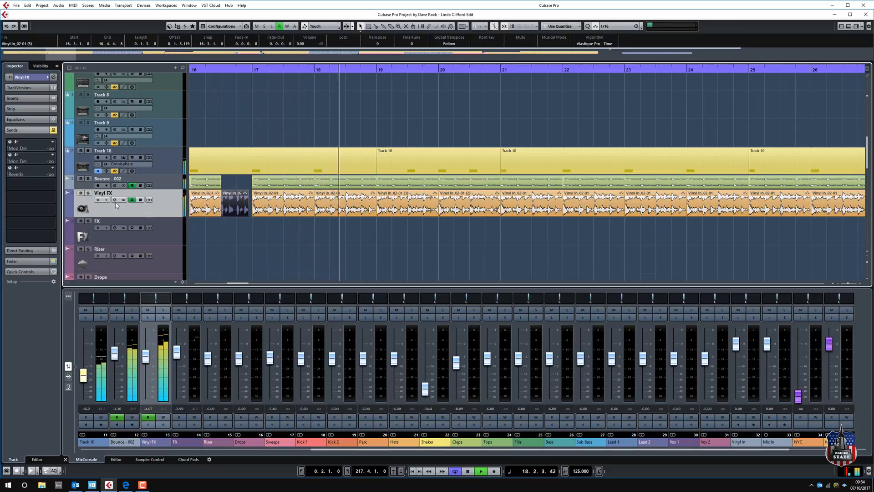
click(88, 193)
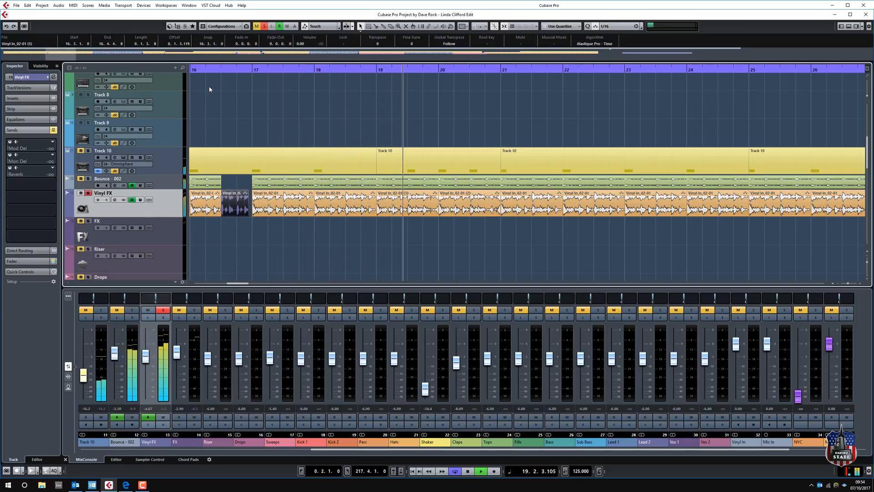
click(209, 69)
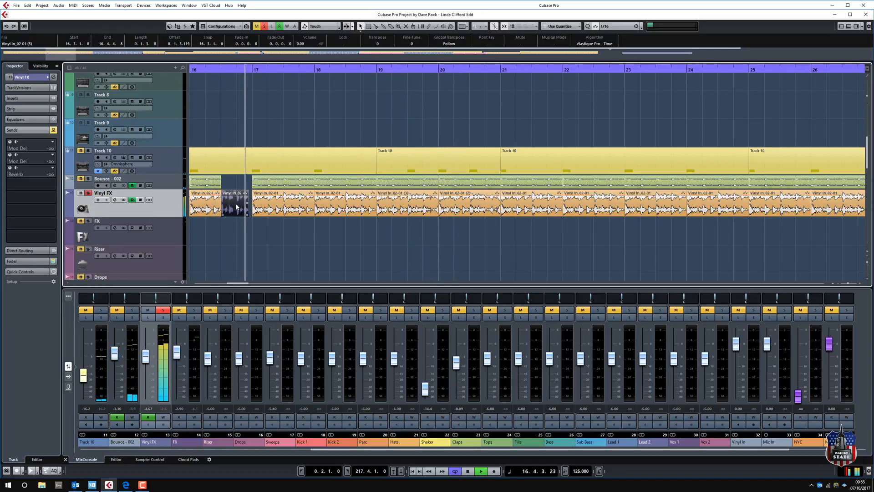
Set the locators to the selected Vinyl FX clip and loop it, ending the solo and stopping playback after listening.
key(p)
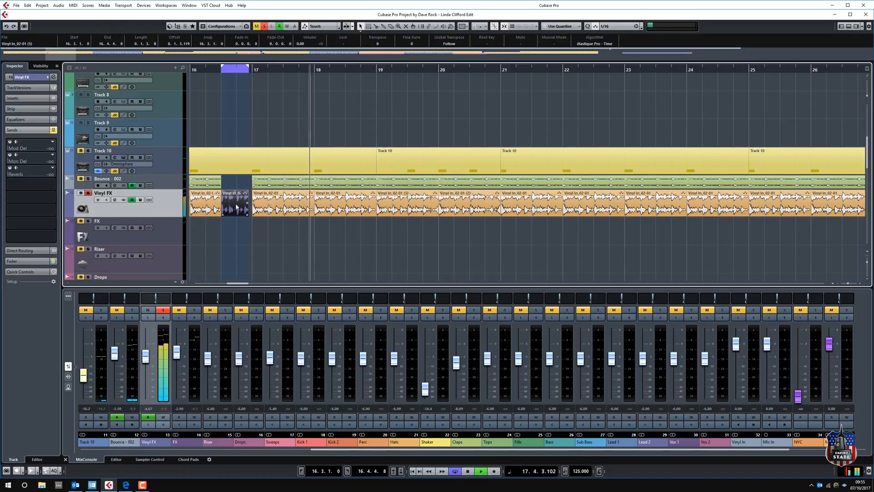
click(229, 70)
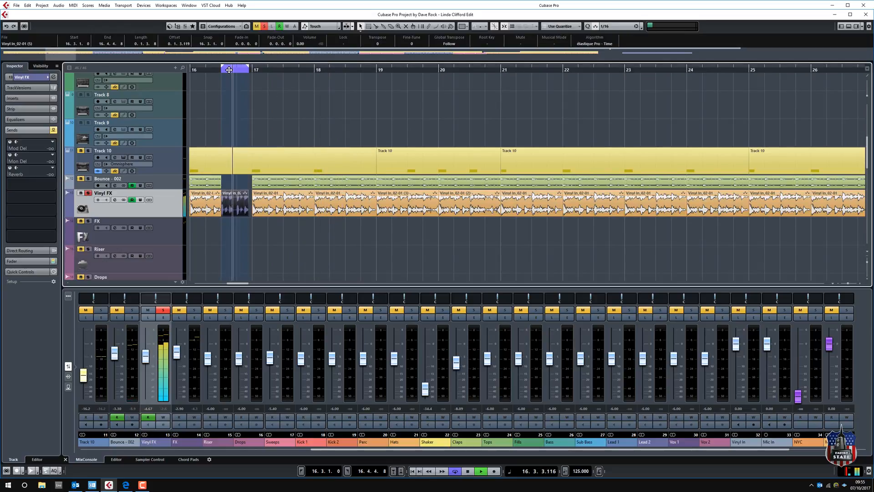
click(89, 193)
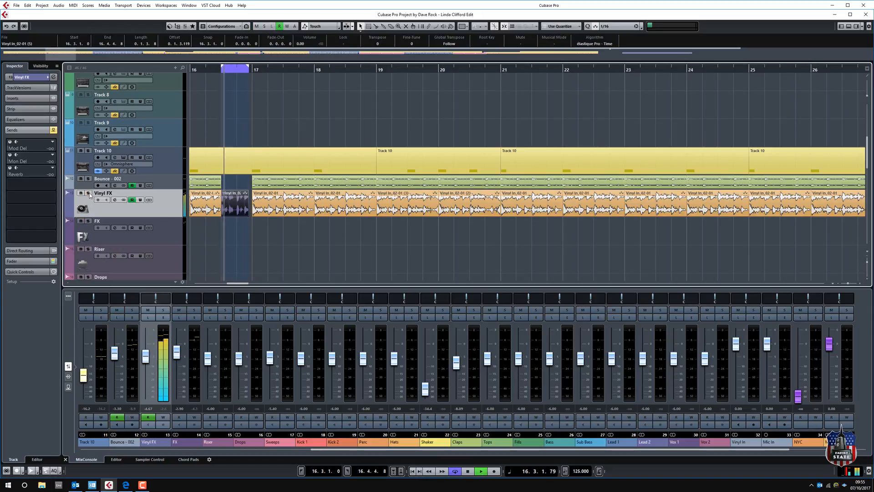
key(space)
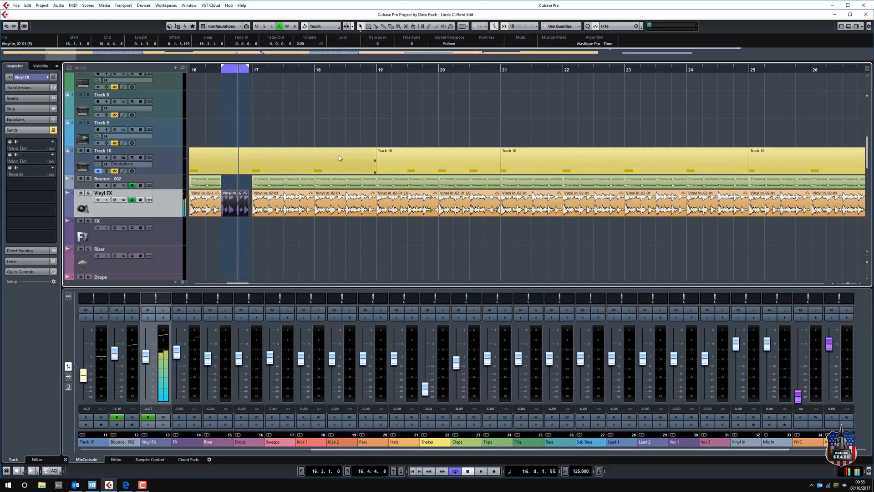
Preview the FabFilter Timeless 2 delay as an offline plug-in on the selected Vinyl FX clip, closing it without processing.
right_click(230, 205)
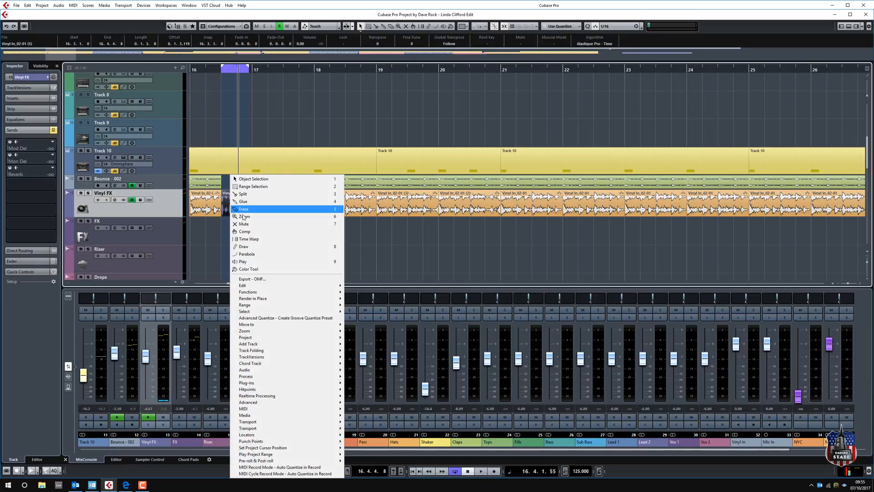
mouse_move(272, 384)
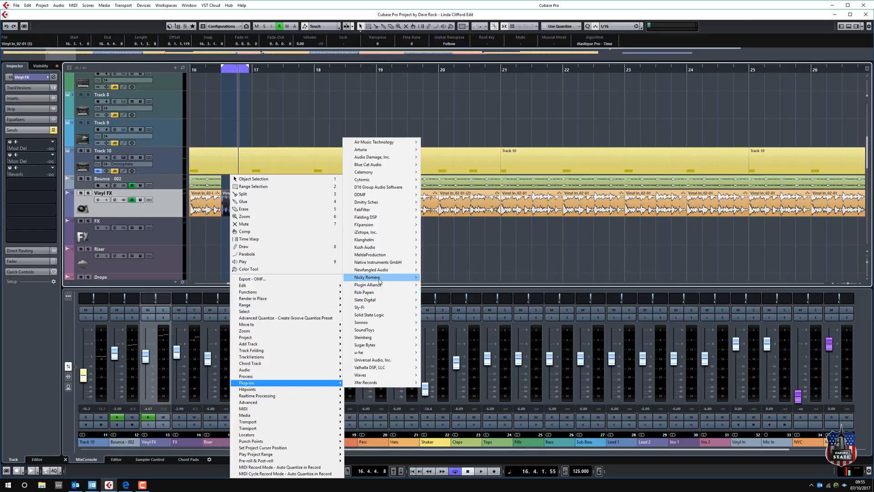
mouse_move(380, 279)
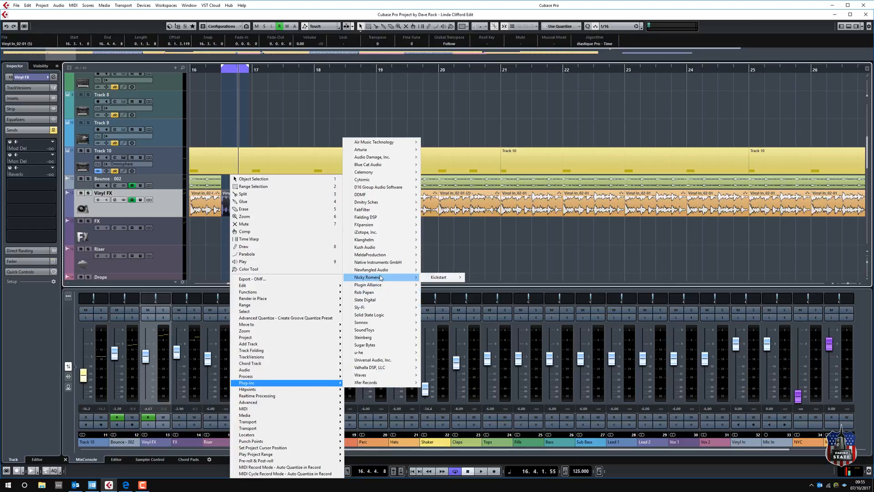
mouse_move(367, 210)
mouse_move(442, 211)
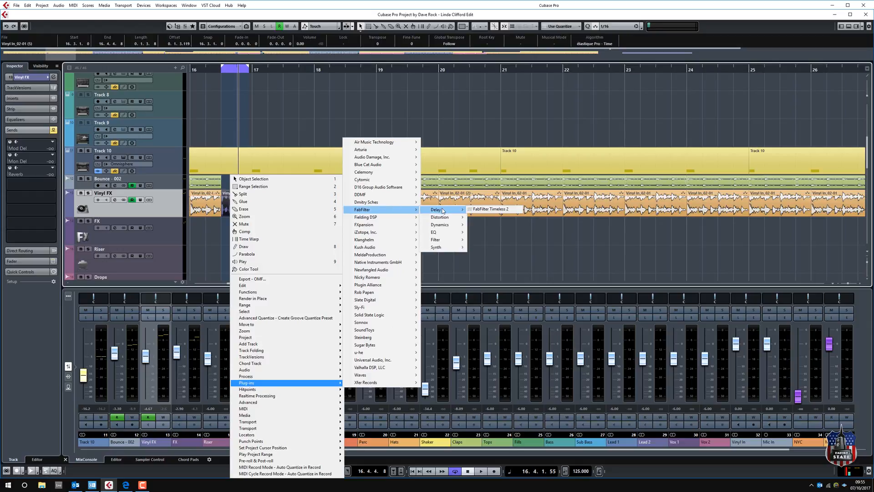
click(470, 209)
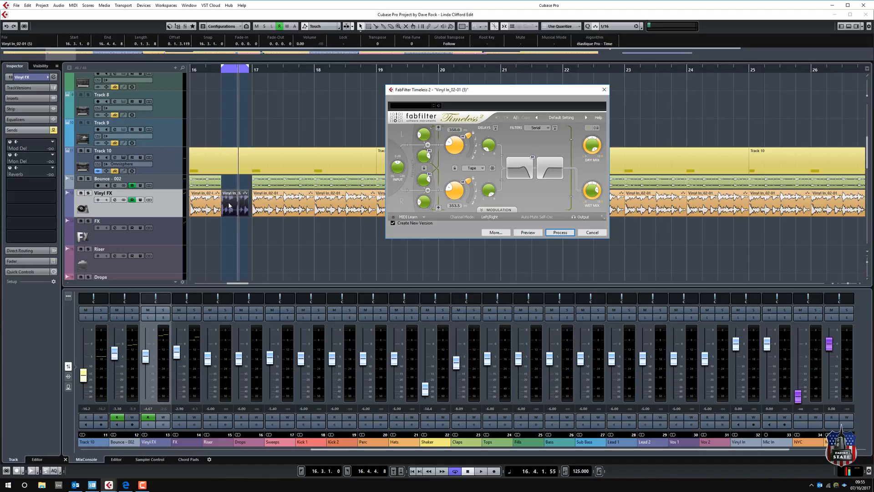
click(527, 234)
click(529, 234)
click(604, 89)
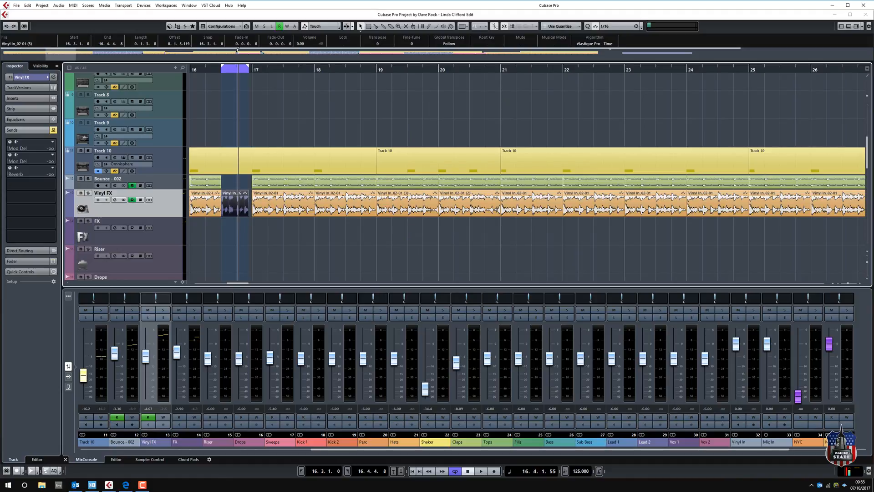
Open Freeze Edits for the selected Vinyl FX clip and dismiss it without creating a new file.
right_click(229, 200)
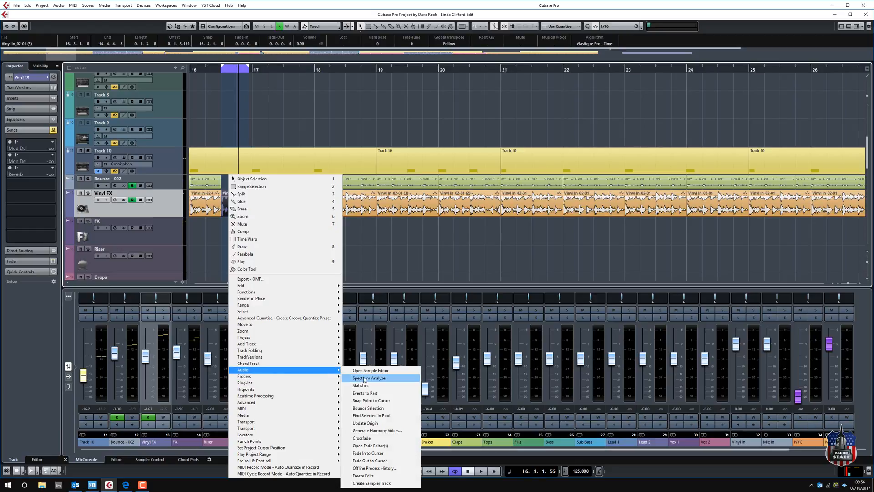
click(377, 476)
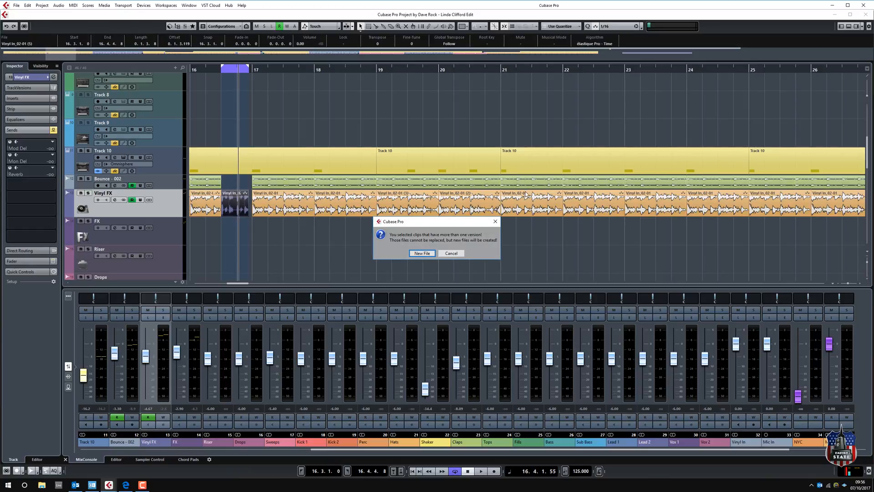
click(495, 223)
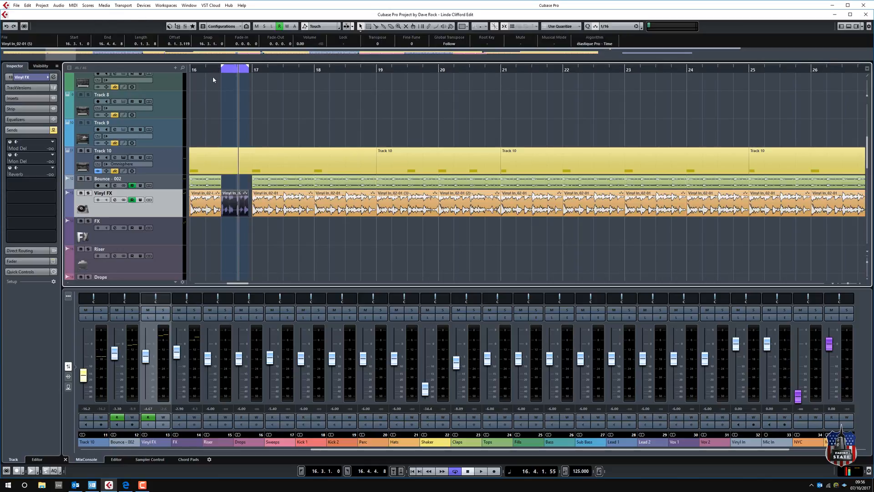
Turn off the cycle and play the arrangement, jumping ahead to the sections around bars 33 and 49.
click(454, 471)
click(481, 472)
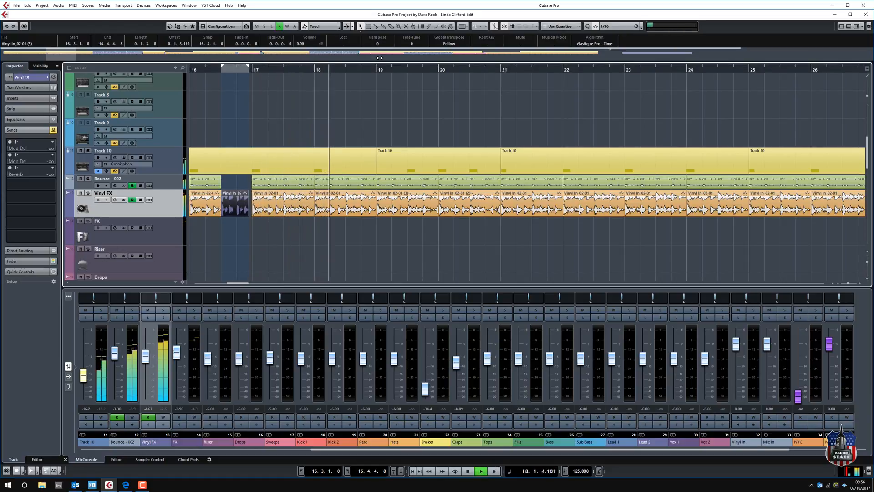
drag(383, 67, 367, 40)
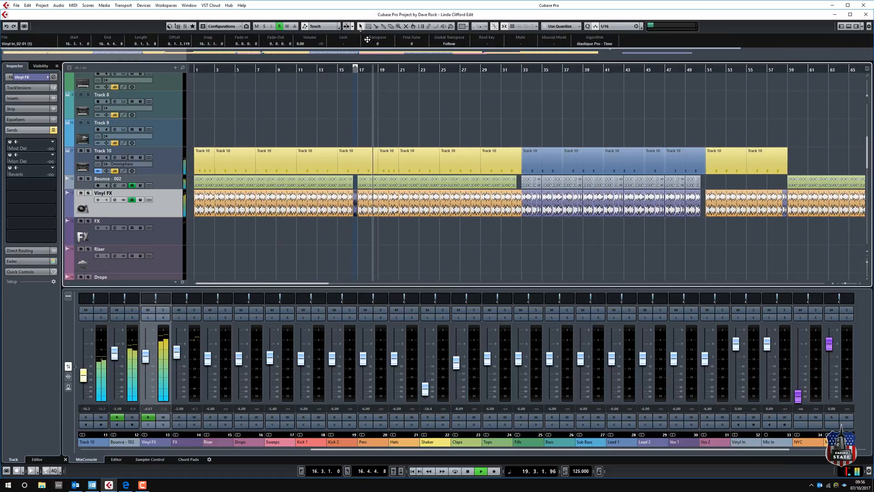
click(519, 68)
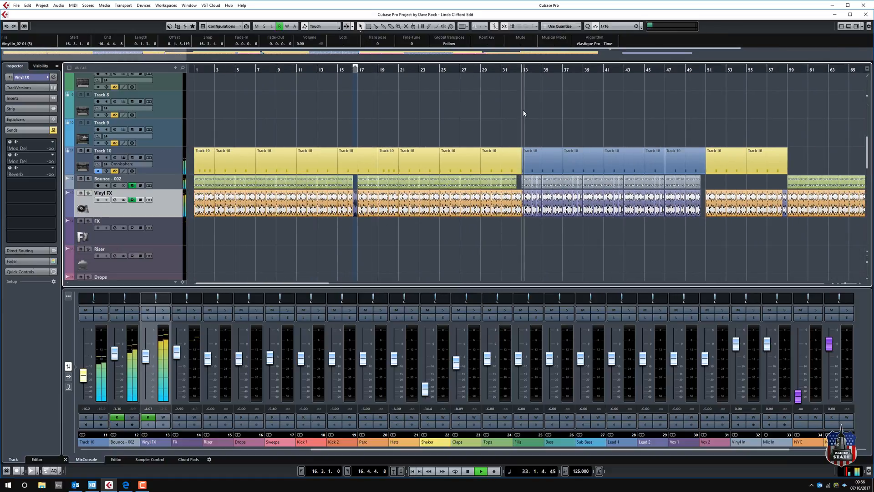
click(690, 69)
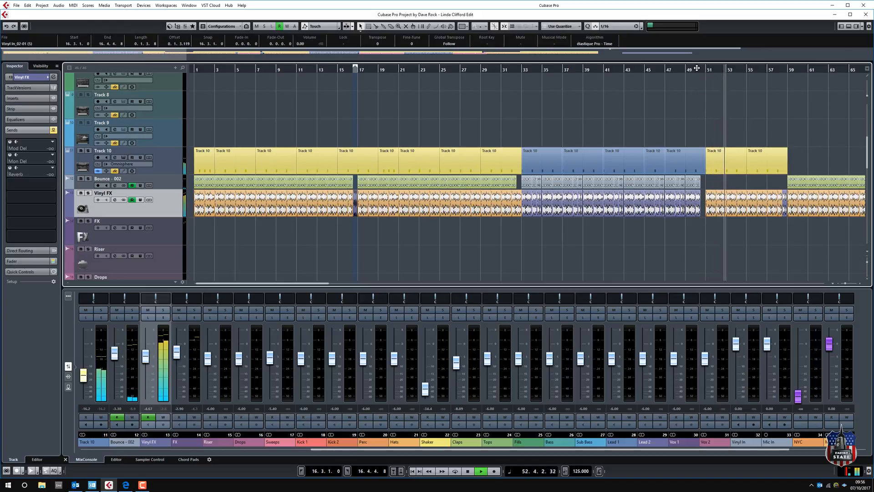
Jump playback to the FX track break at bar 85 and listen past the vinyl fill at bar 93, stopping before bar 95.
key(g)
key(g)
key(g)
key(g)
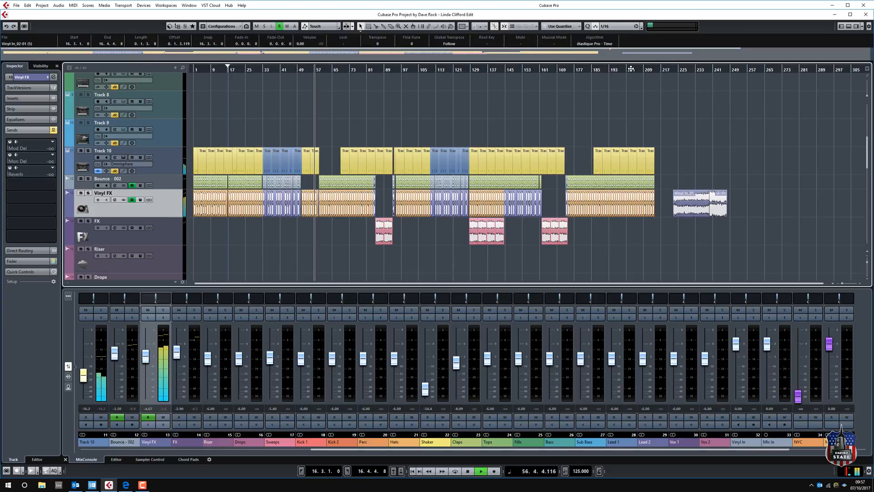
click(378, 69)
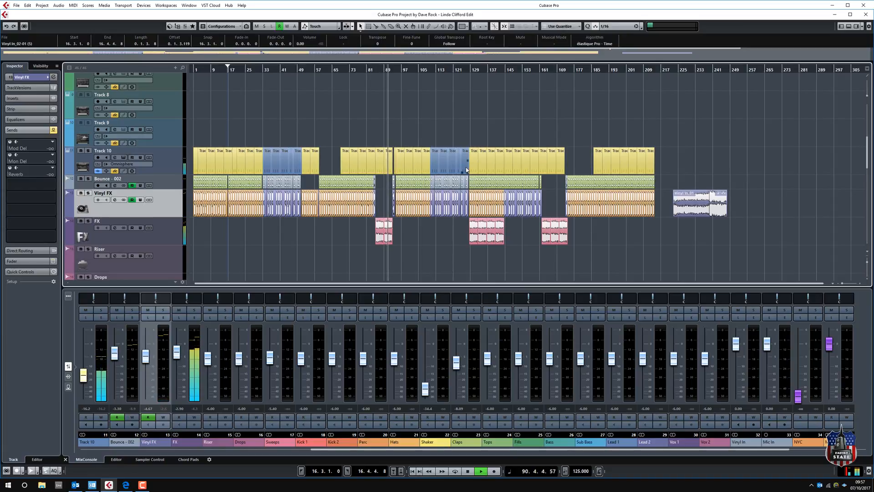
key(h)
key(h)
key(h)
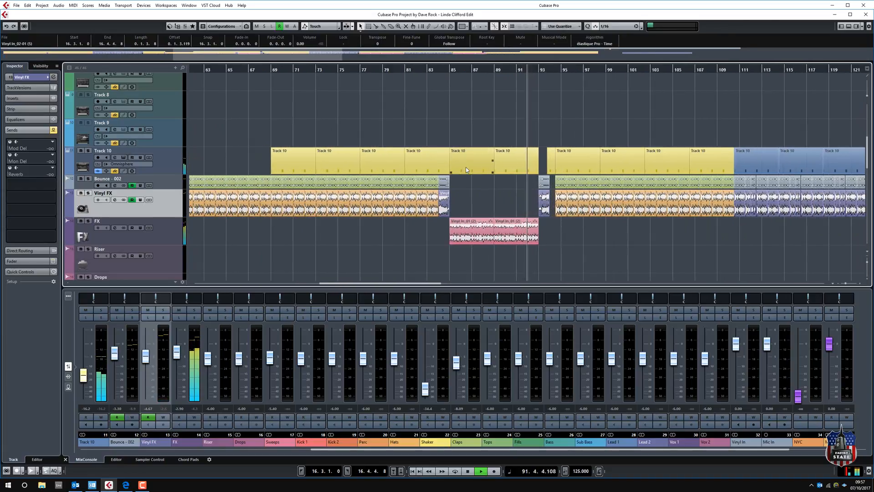
key(h)
key(h)
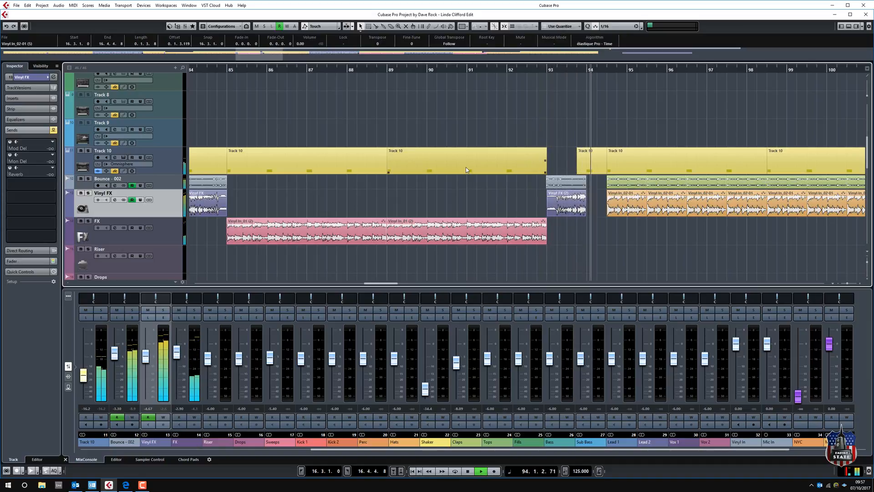
key(space)
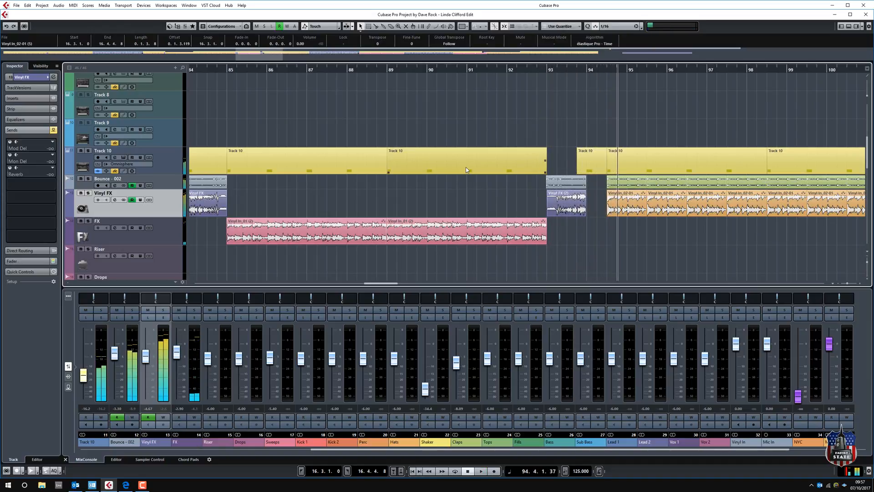
Examine the Pitch Shift envelope for the Vinyl FX clip at bar 93, closing the dialog without processing.
click(559, 203)
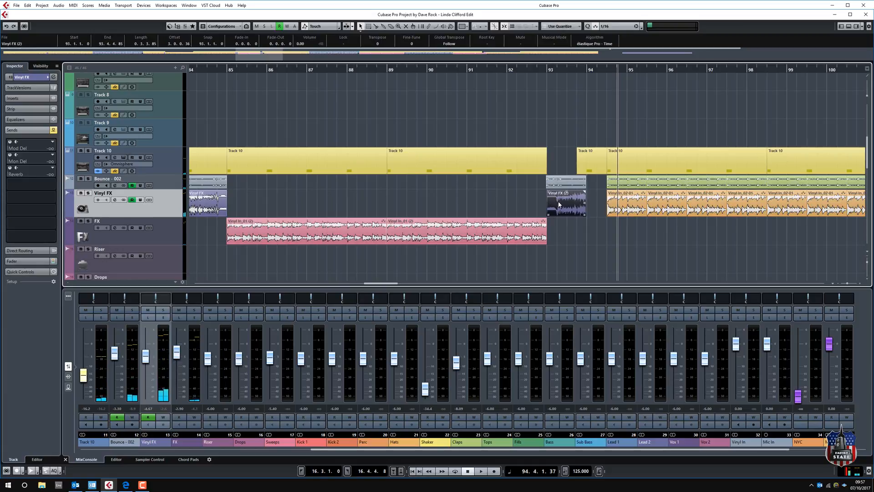
right_click(559, 204)
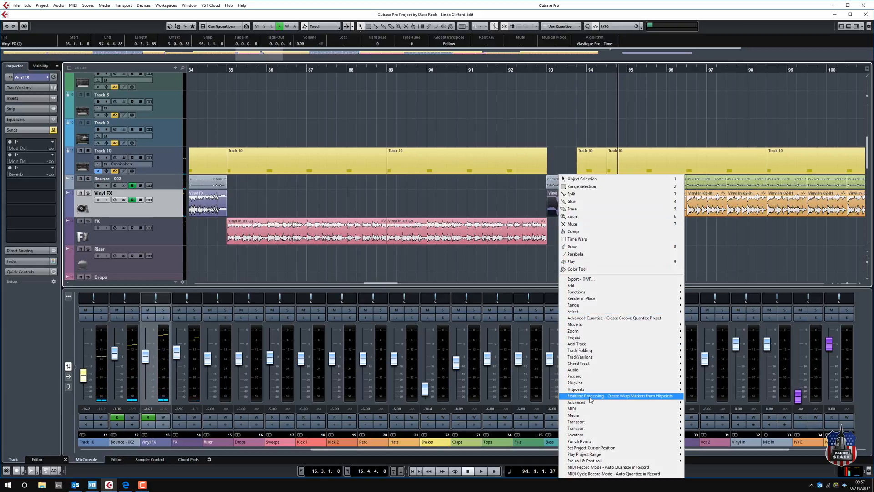
mouse_move(590, 377)
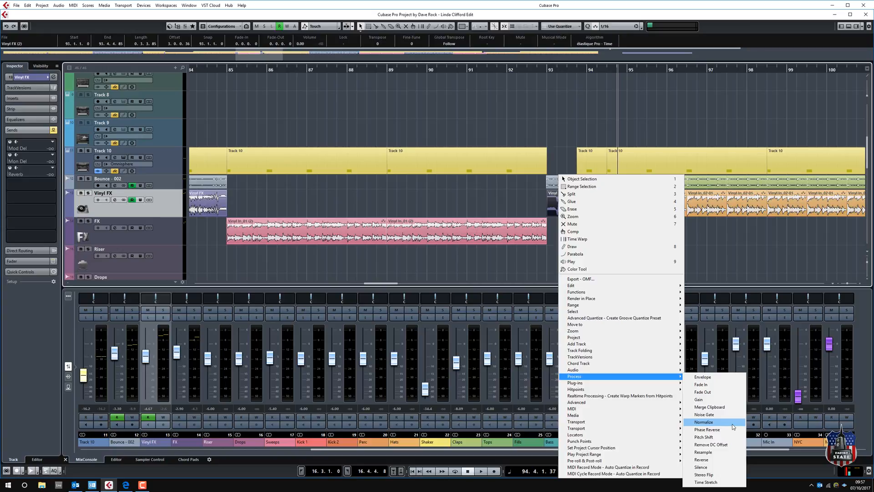
click(727, 436)
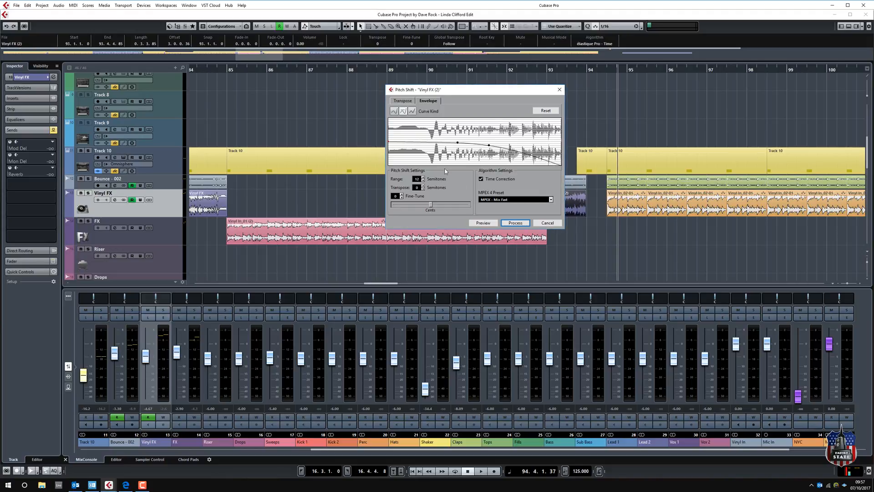
drag(456, 96, 309, 111)
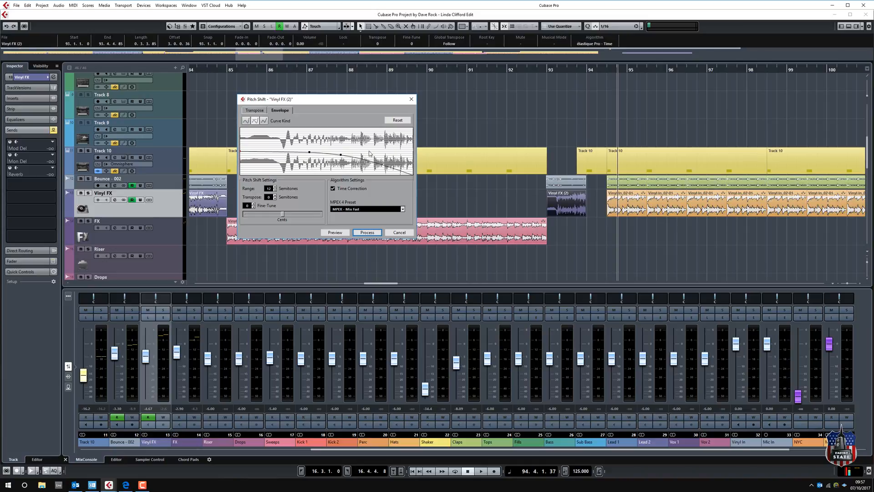
click(399, 233)
Play the arrangement from bar 92 to hear the pitch-shifted fill in context, with the surrounding sections in view.
click(535, 70)
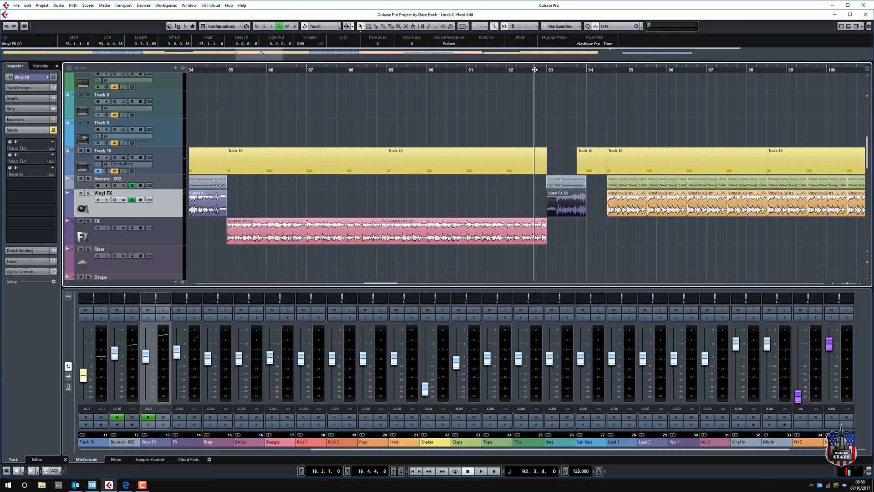
key(space)
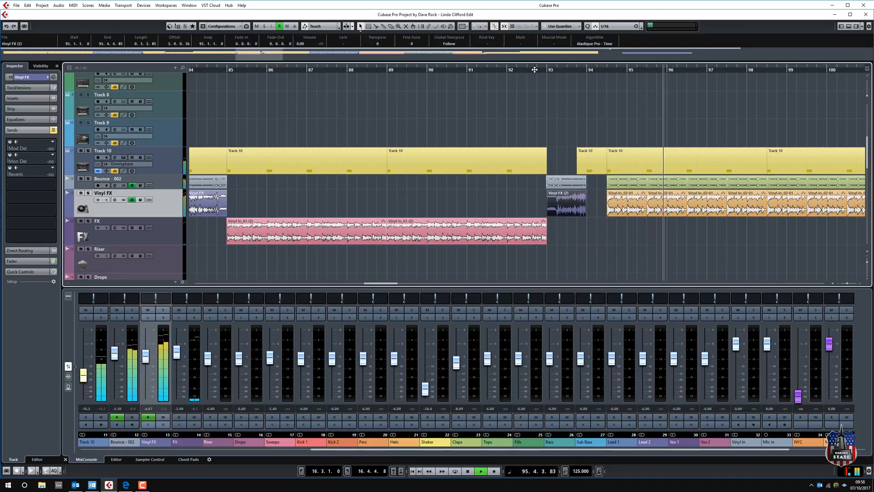
key(g)
key(g)
key(g)
key(g)
key(g)
key(g)
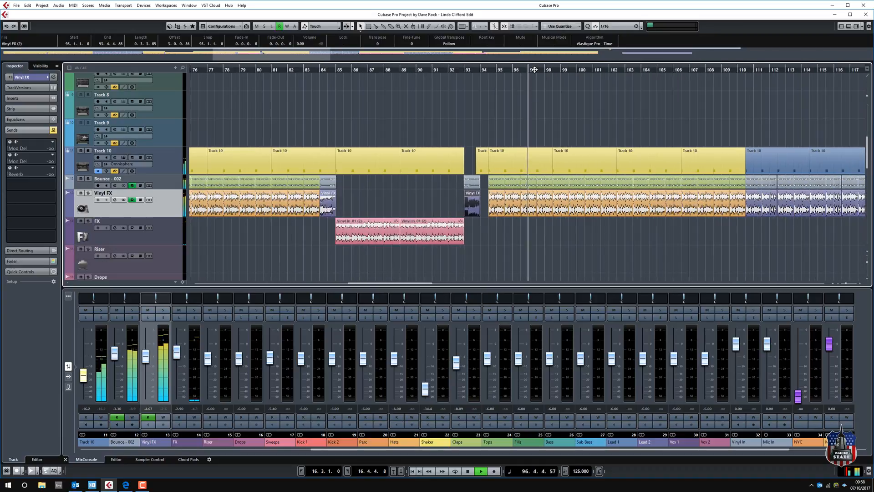
key(g)
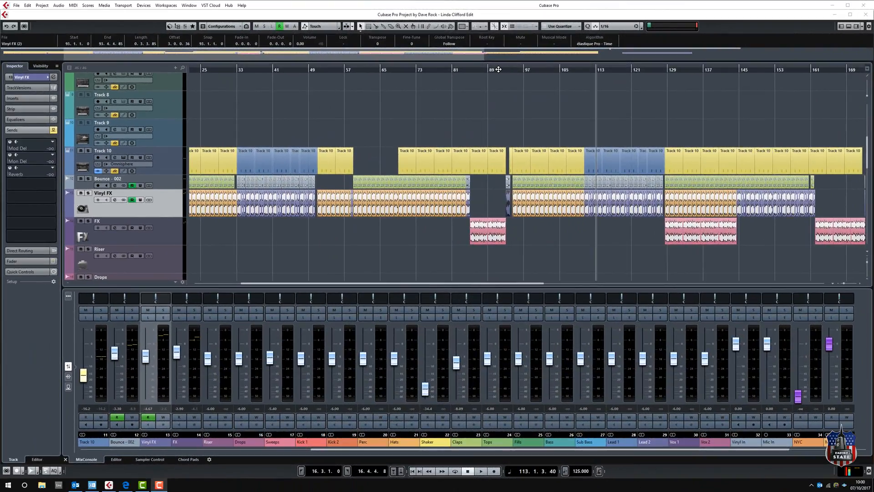
Replay the transition from bar 91 into the vinyl fill at bar 93 and stop playback.
click(499, 69)
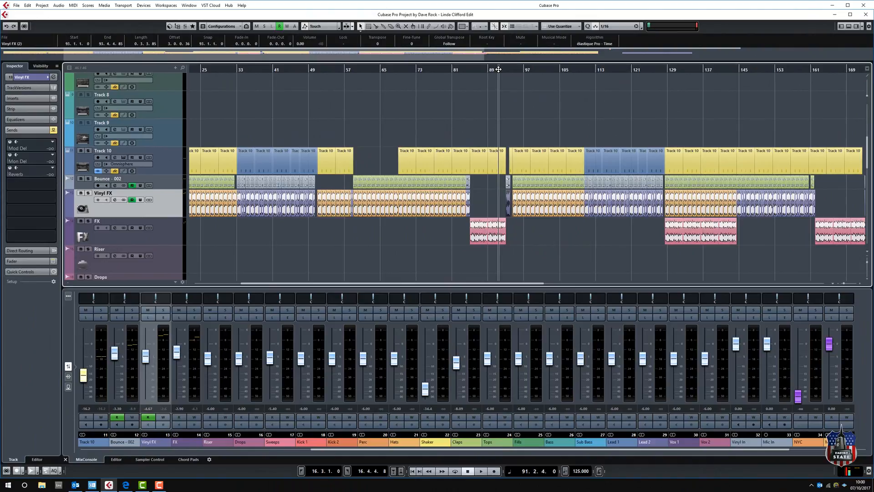
click(481, 474)
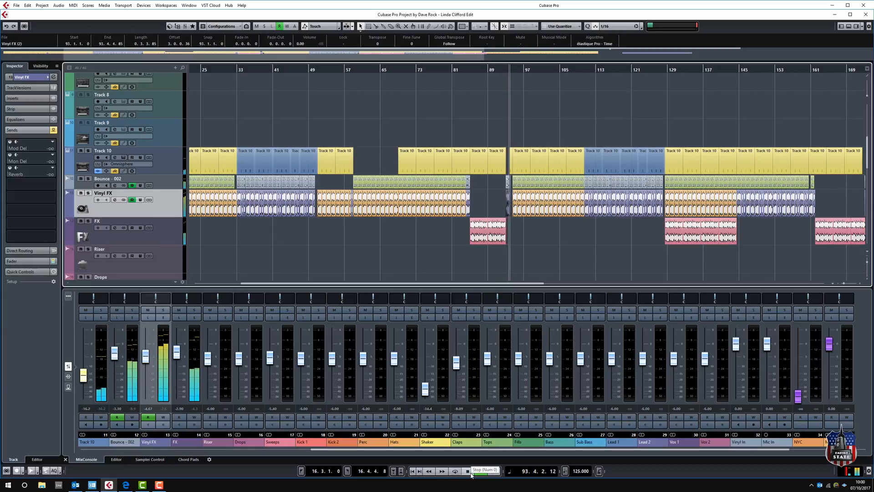
click(471, 475)
Open the bar 93 Vinyl FX clip in the Sample Editor, then set the locators to it and enable the cycle.
double_click(508, 210)
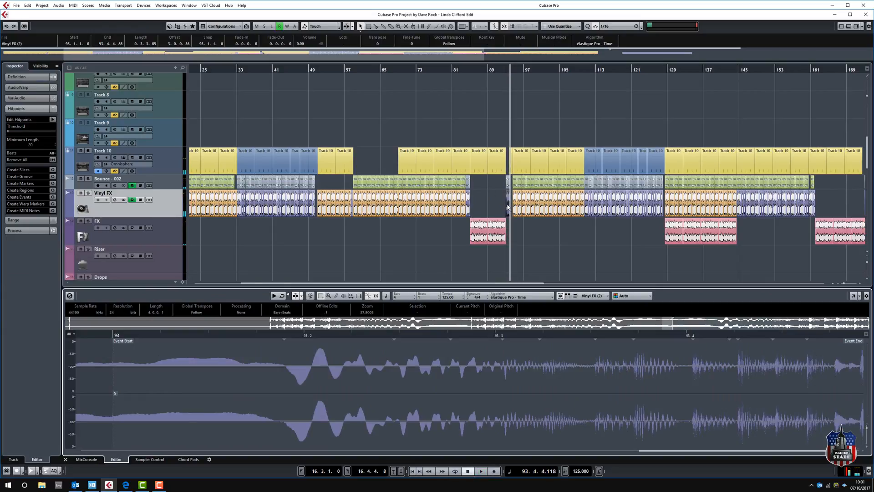
click(507, 207)
key(p)
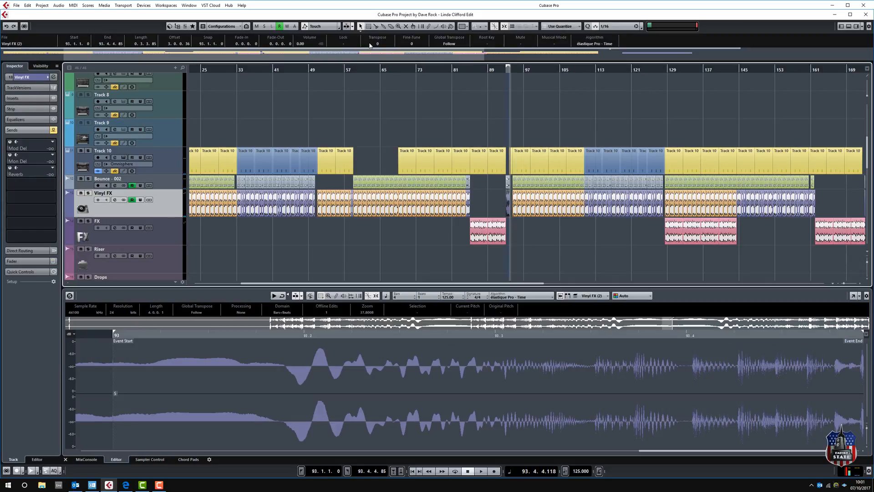
click(454, 472)
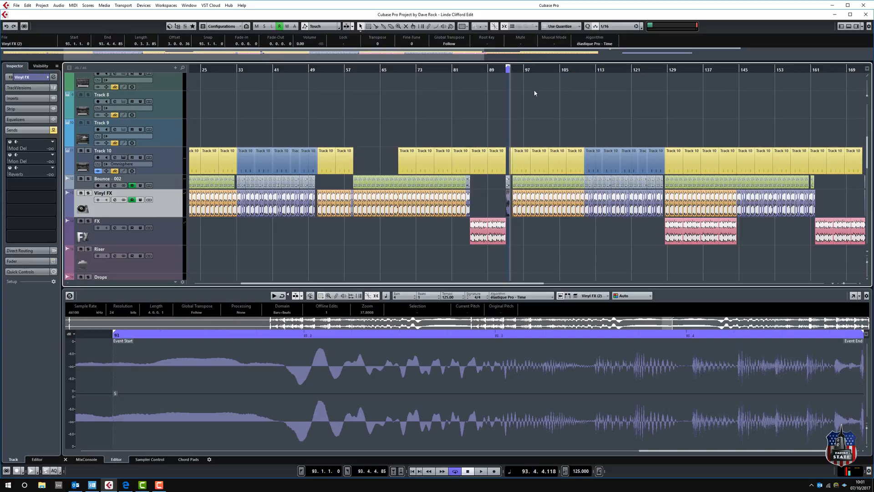
Play from bar 91 into the looped bar 93 clip and solo the Vinyl FX track.
click(501, 73)
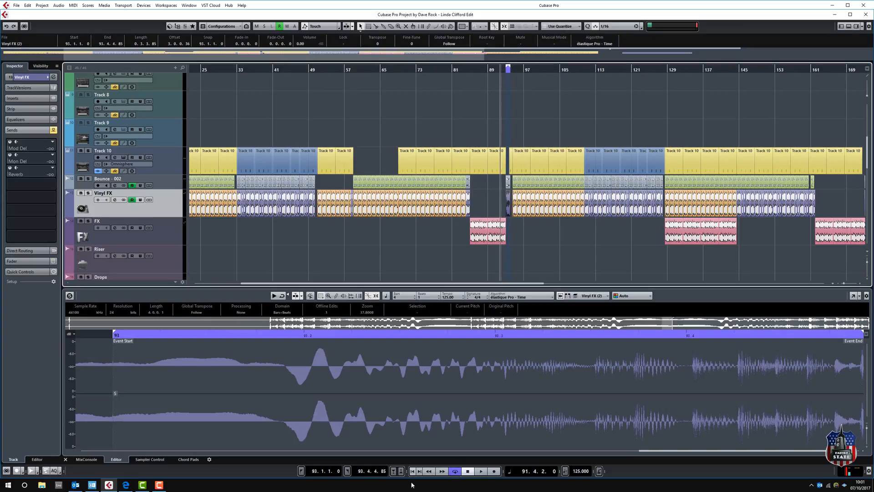
click(482, 472)
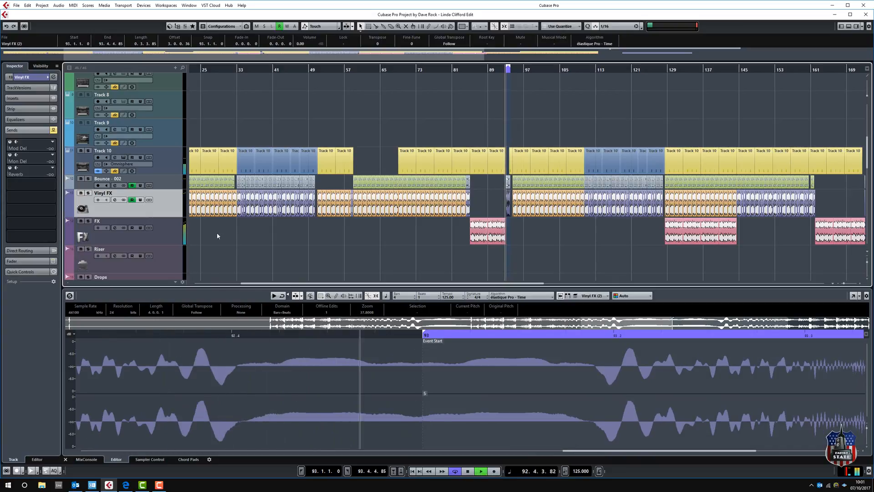
click(88, 194)
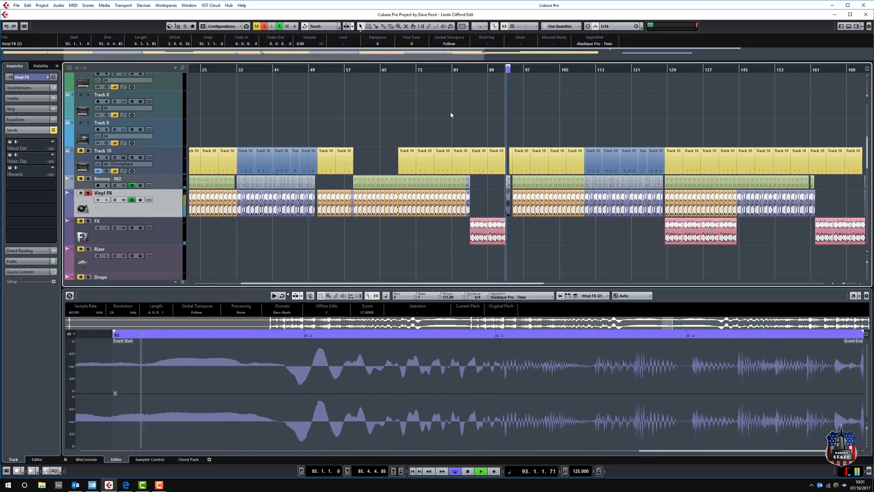
Stop playback, examine the Reverse entry in the bar 93 clip's offline process history, and close the history.
click(468, 472)
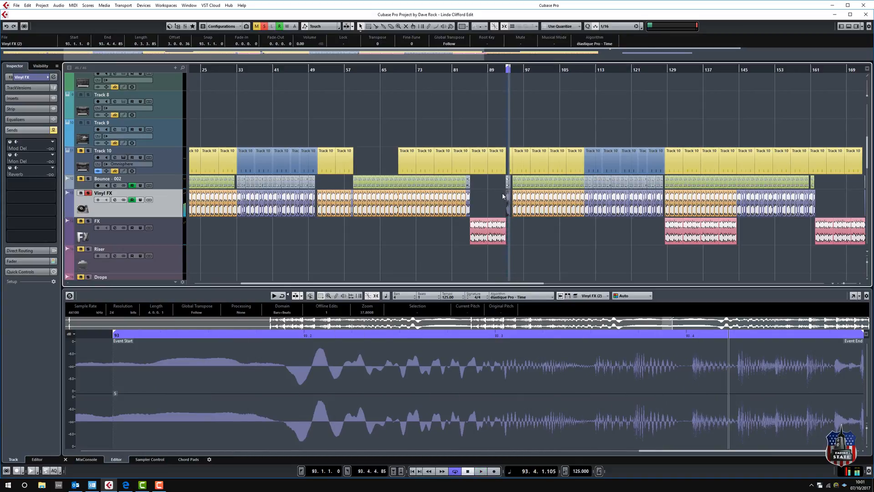
click(59, 5)
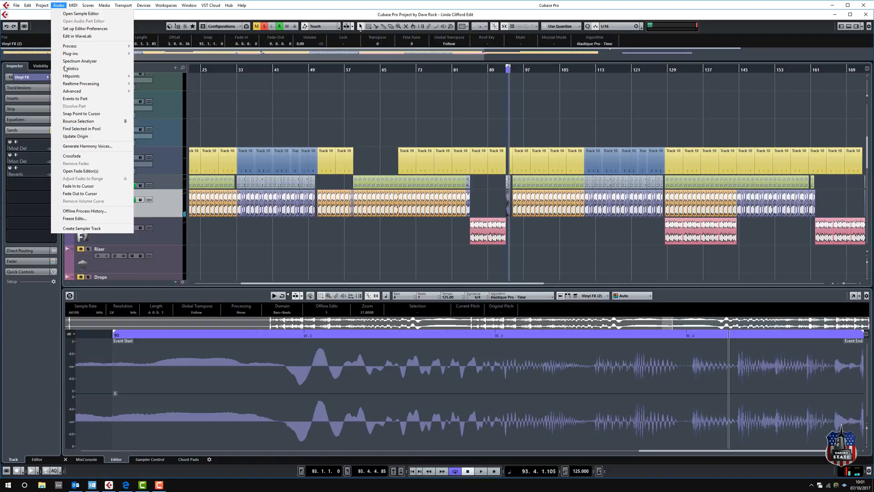
click(76, 211)
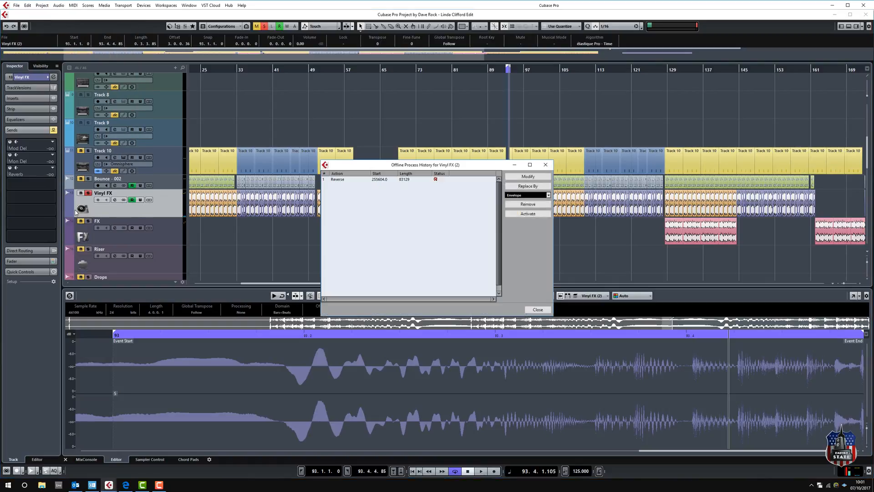
click(340, 181)
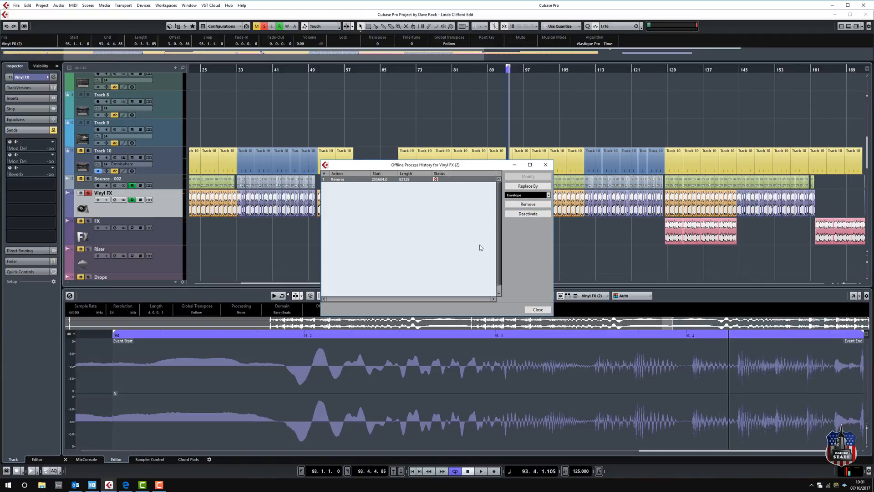
click(541, 311)
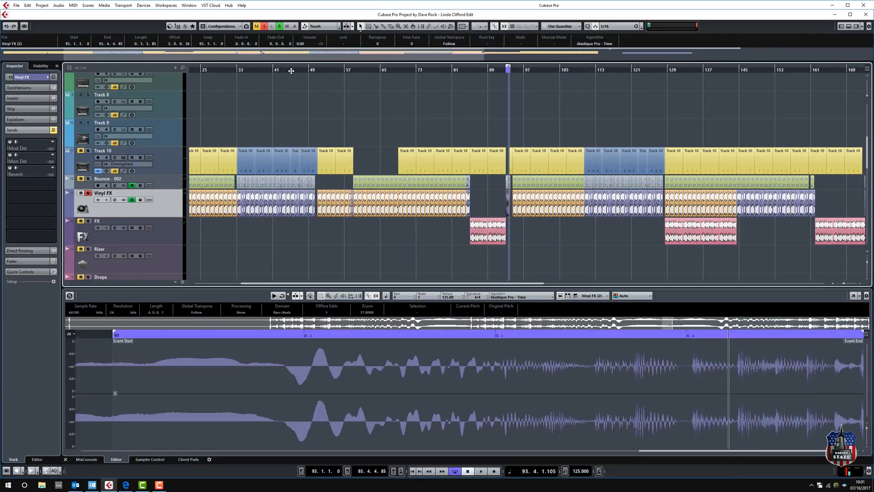
Select the Vinyl FX fill clip before bar 17, set the locators to it, and play it looped.
drag(290, 70, 605, 192)
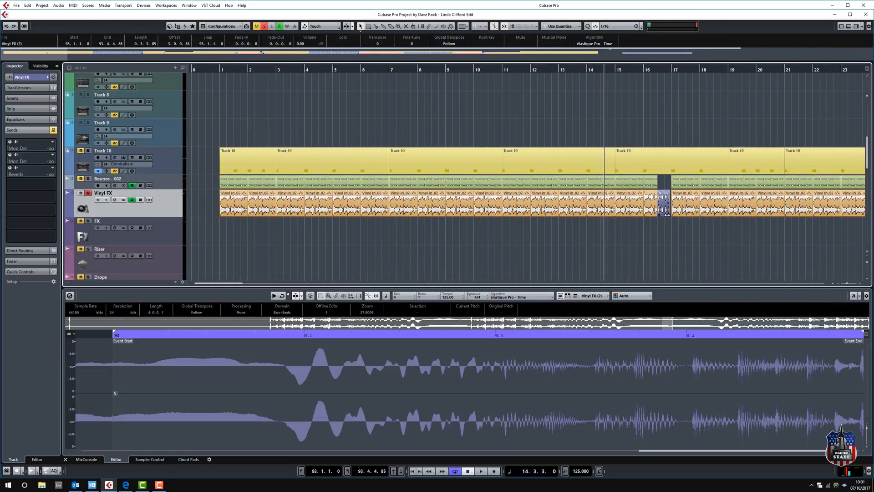
click(664, 207)
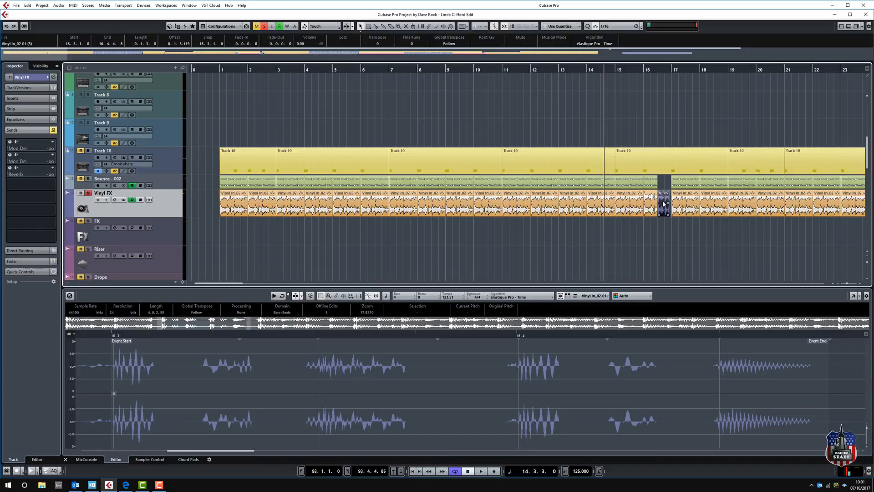
key(p)
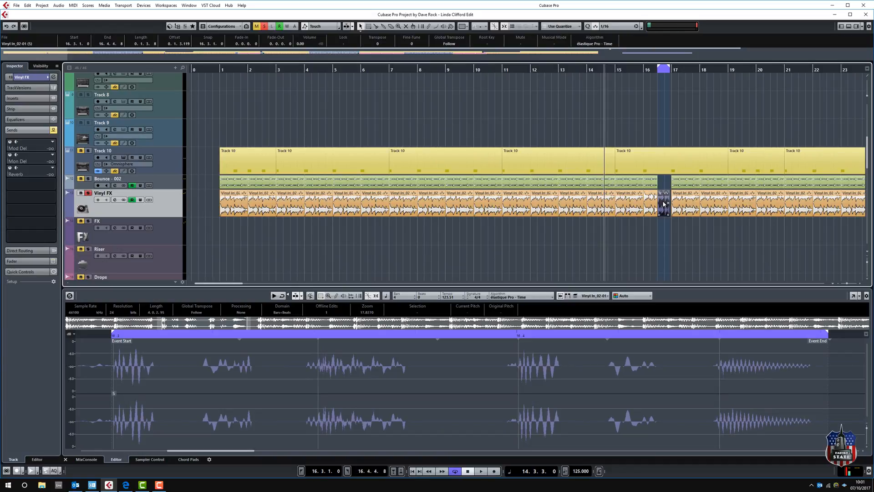
key(space)
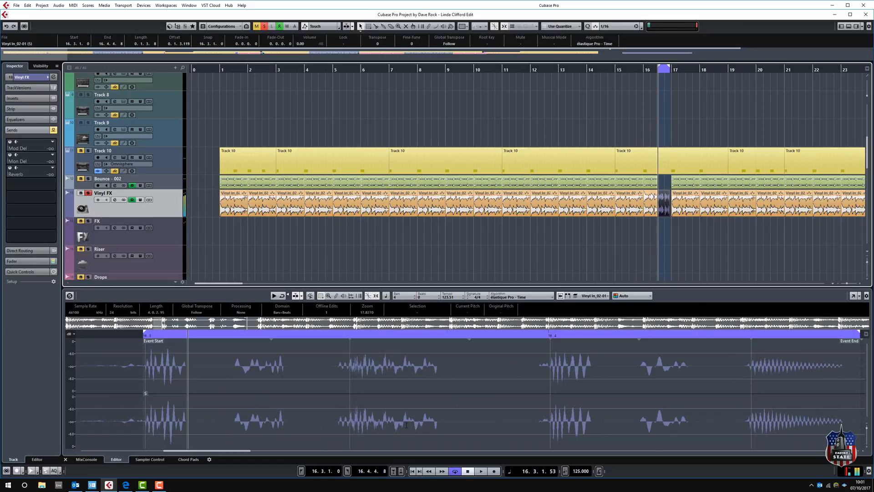
Open the offline process history of the fill clip before bar 17 and inspect its LFOTool_x64 entry.
click(55, 7)
click(92, 212)
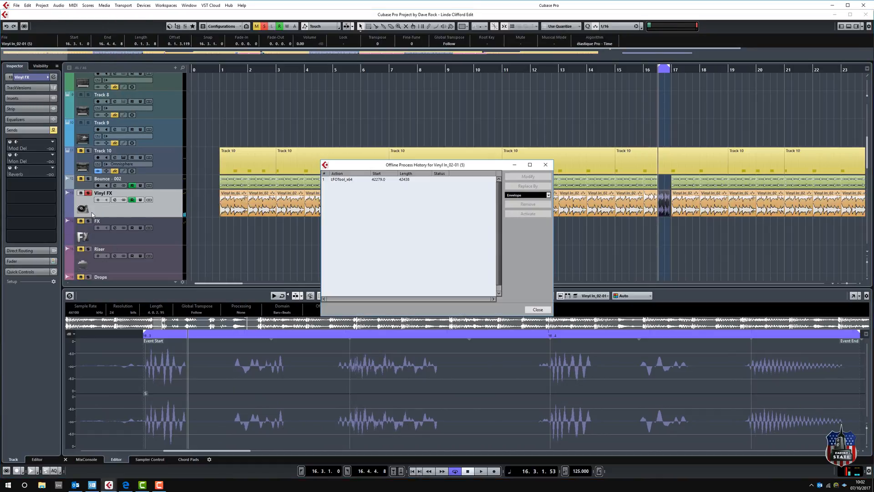
click(337, 181)
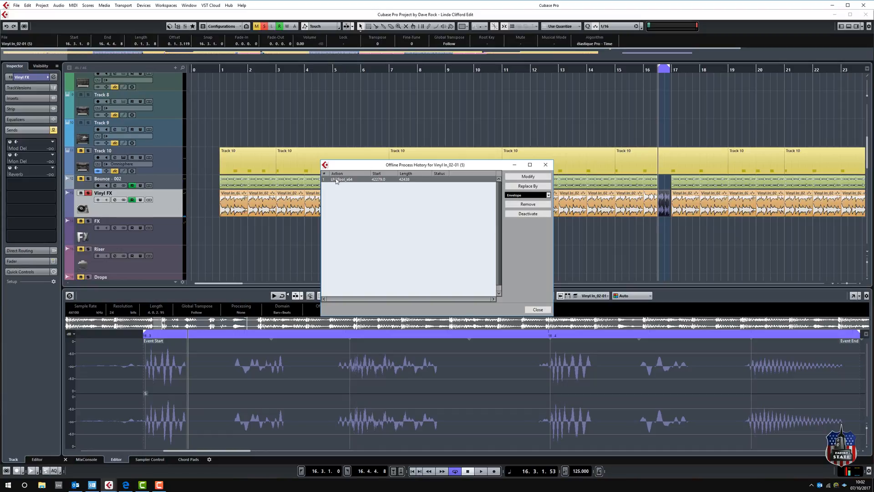
Open the FX track's channel settings and insert LFOTool_x64 from Xfer Records in the first insert slot.
click(137, 235)
click(117, 228)
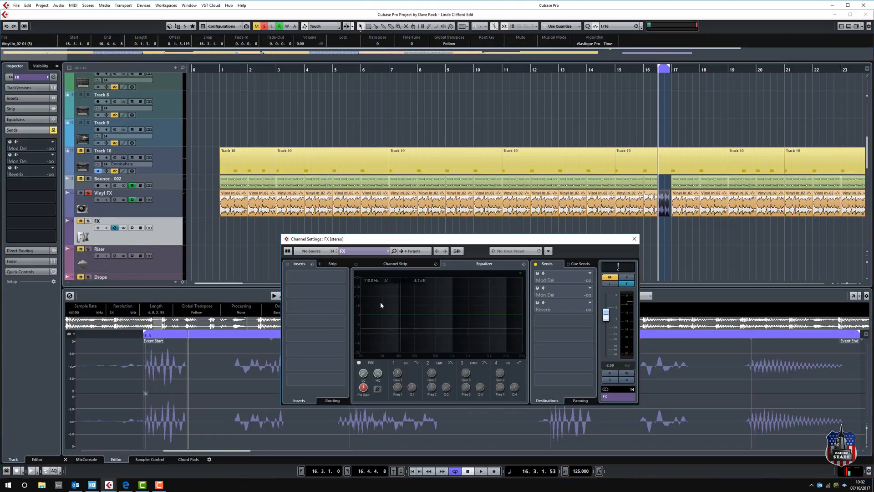
click(313, 275)
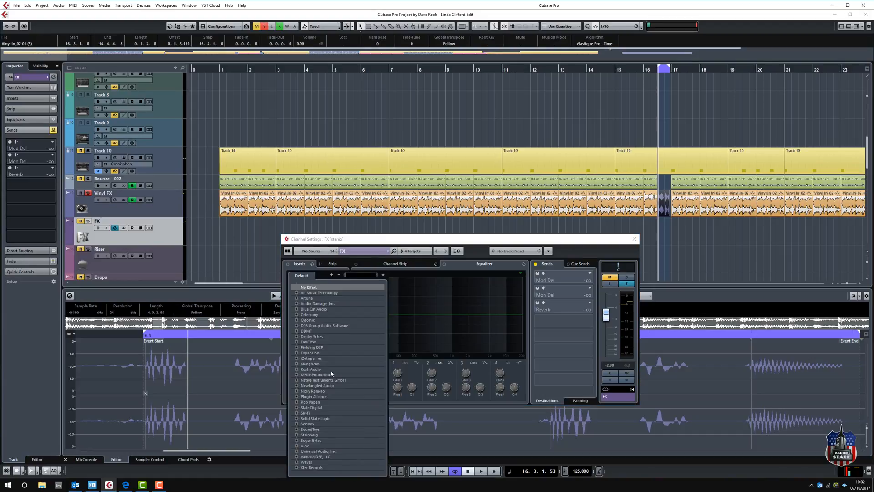
click(296, 468)
scroll(337, 461, down, 1)
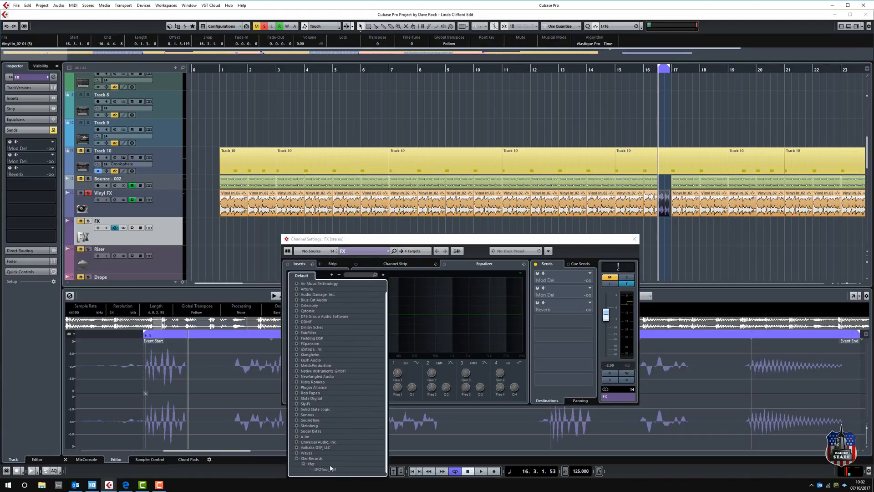
click(326, 472)
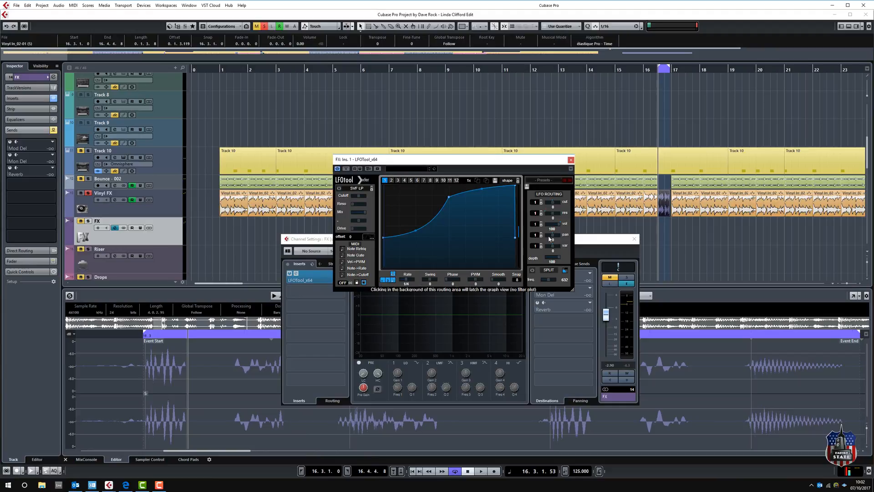
Load the TranceGate-1 preset in LFOTool.
click(544, 180)
mouse_move(554, 264)
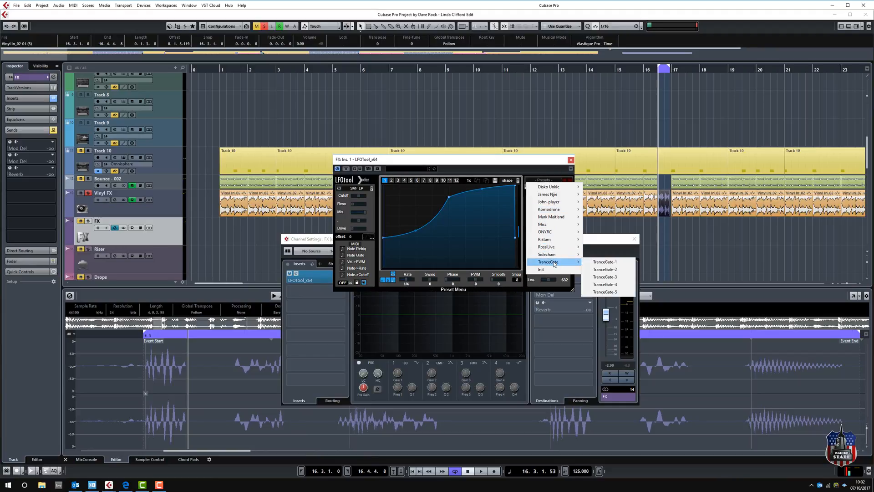
click(593, 264)
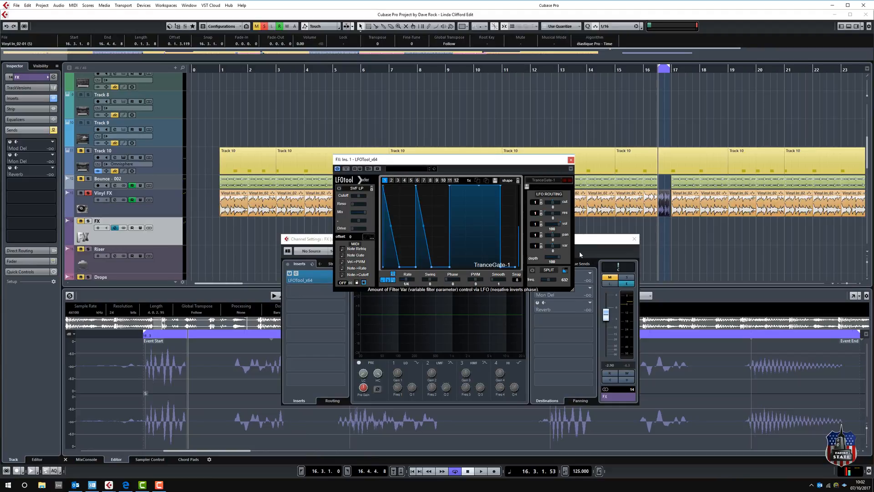
Close LFOTool, remove it from the FX channel's inserts, and close the channel settings.
click(571, 160)
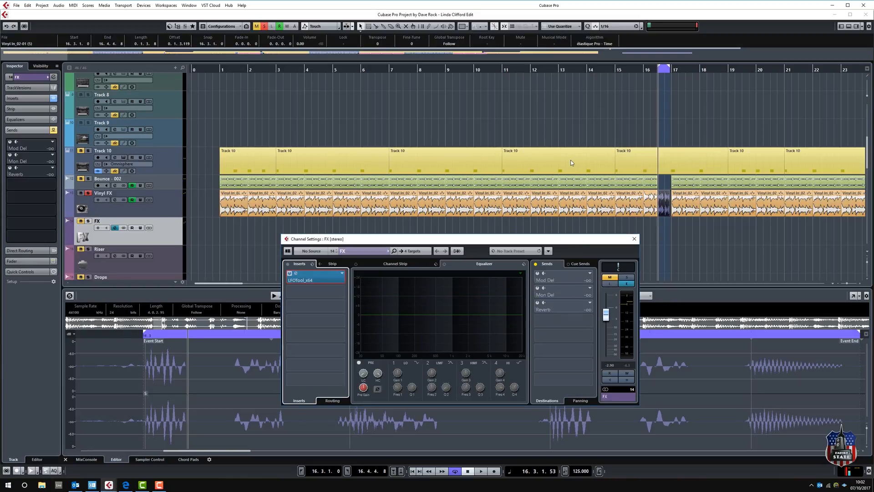
drag(312, 276, 262, 240)
click(634, 239)
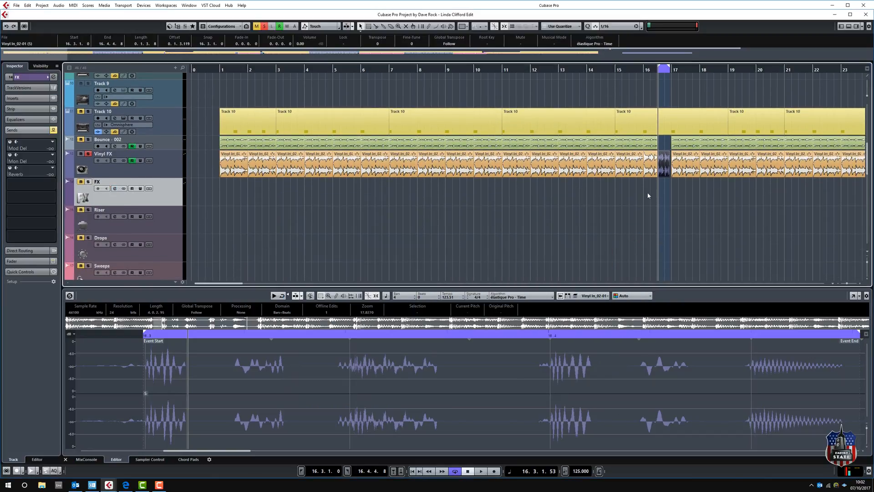
Turn off the cycle and unsolo the Vinyl FX track while playing the arrangement from bar 93, skipping on to bar 129.
click(454, 473)
drag(689, 70, 197, 119)
click(393, 70)
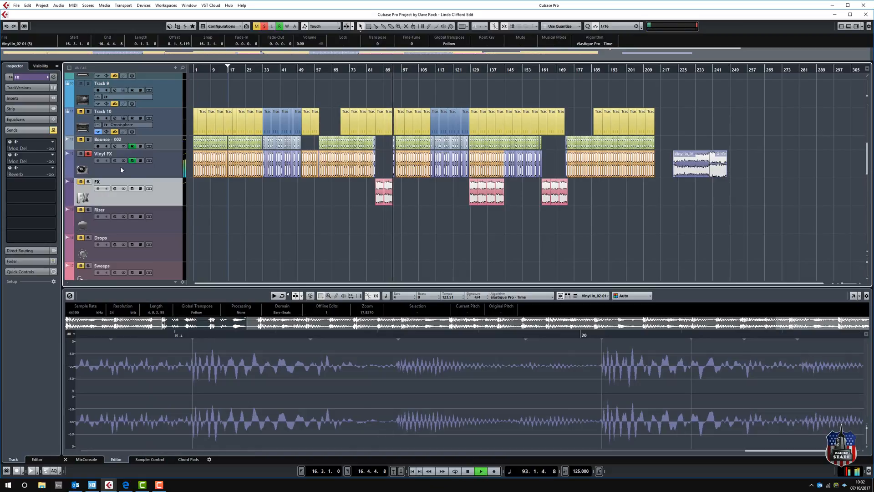
click(89, 155)
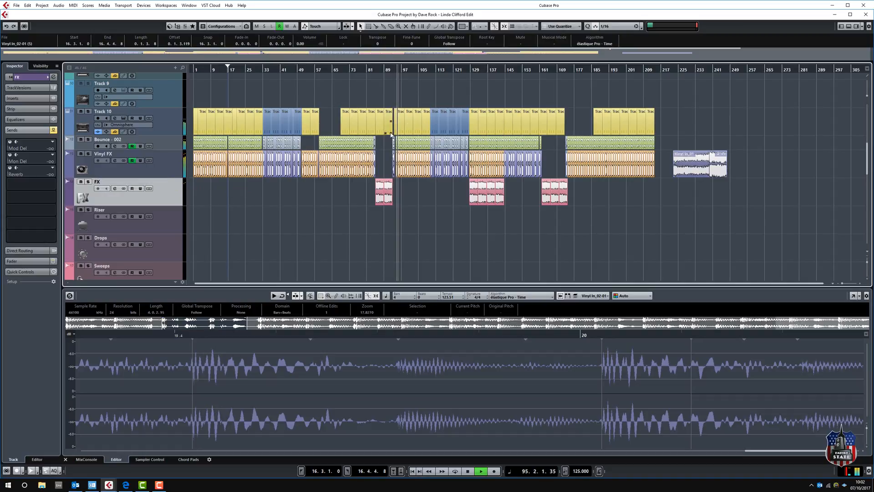
click(471, 73)
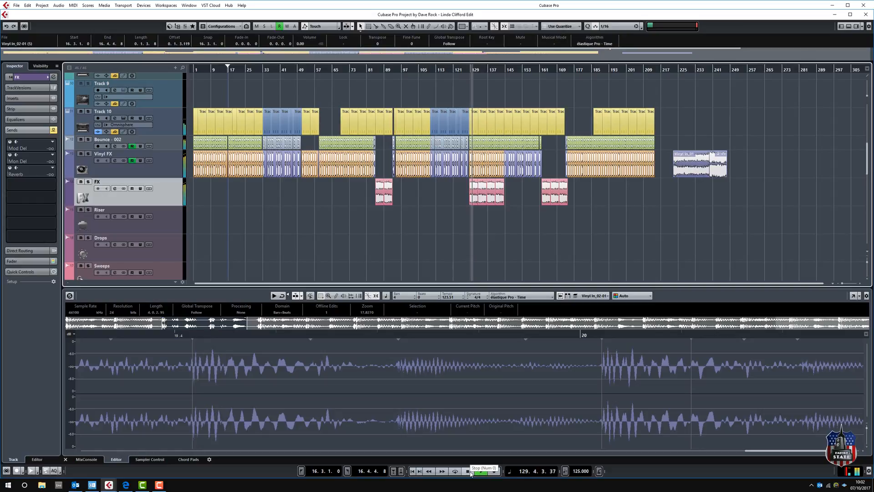
Show the MixConsole in the lower zone and open the Master channel's settings.
click(87, 460)
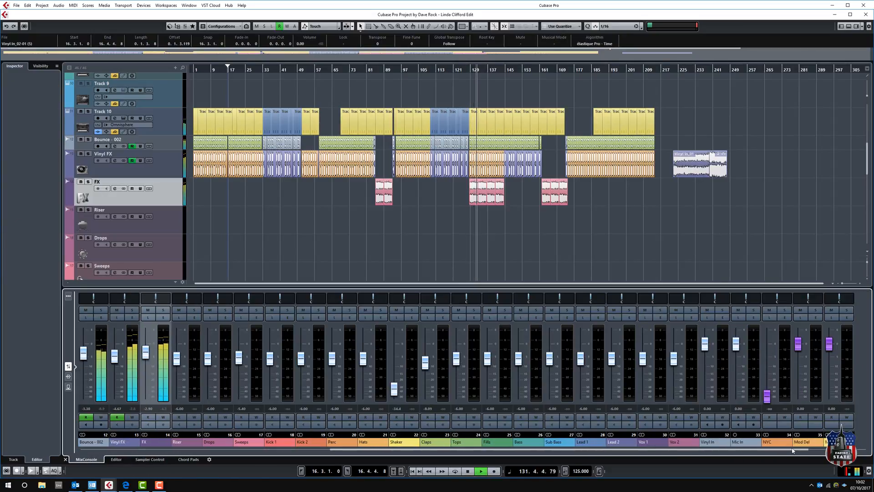
drag(792, 450, 849, 451)
click(847, 317)
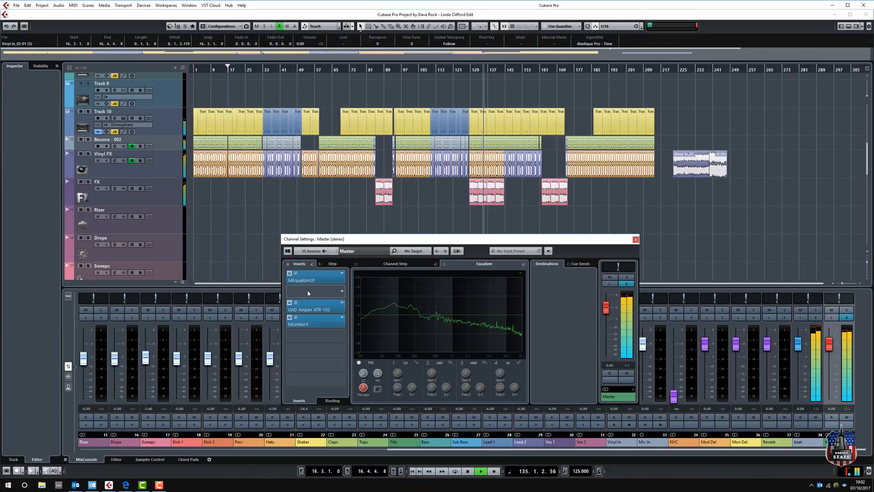
Open the Master inserts MEqualizerLP, UAD Ampex ATR-102 and MLimiterX, and arrange their windows so all three can be seen.
click(314, 280)
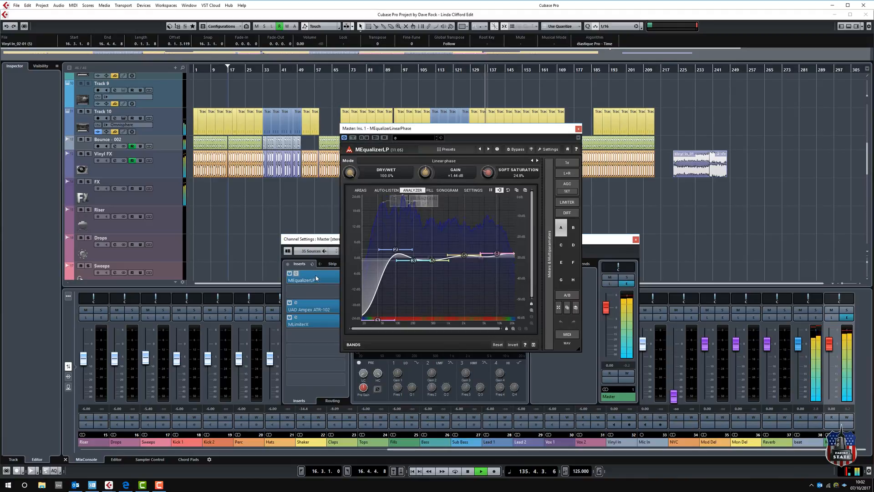
click(315, 310)
click(310, 324)
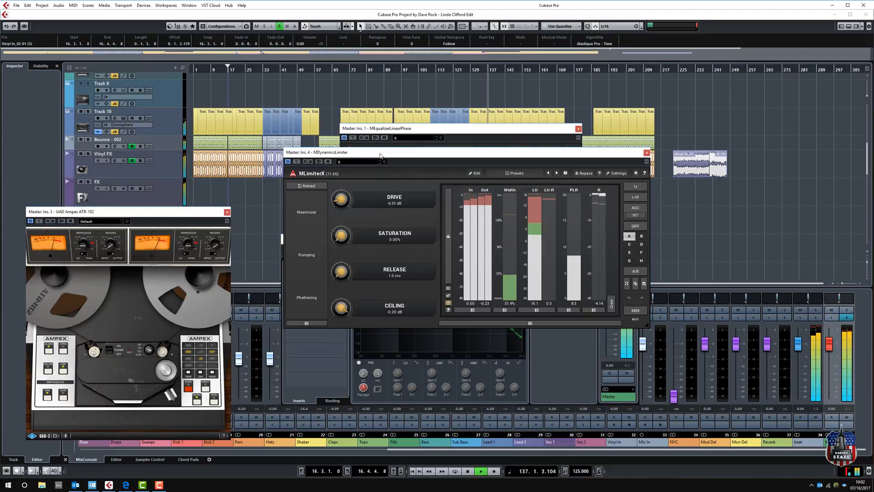
drag(380, 155, 620, 207)
drag(419, 130, 157, 68)
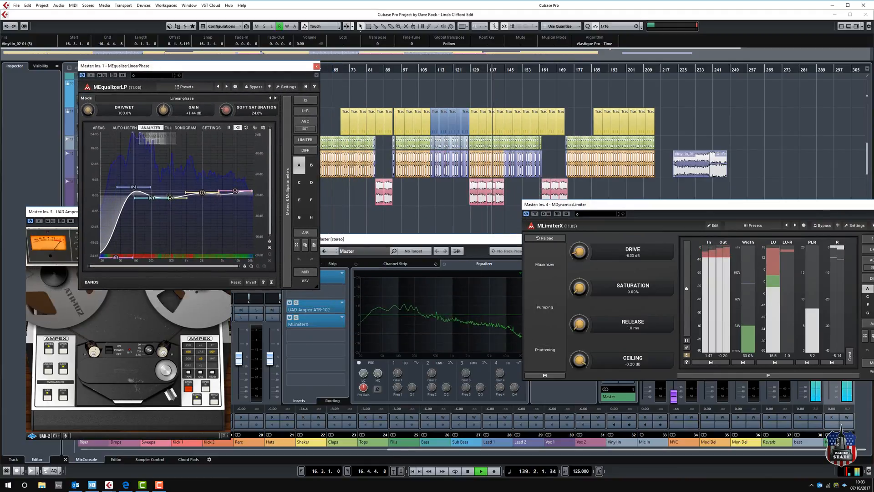
Stop playback, examine the MEqualizerLP settings on the Master channel, and close the equalizer window.
click(468, 471)
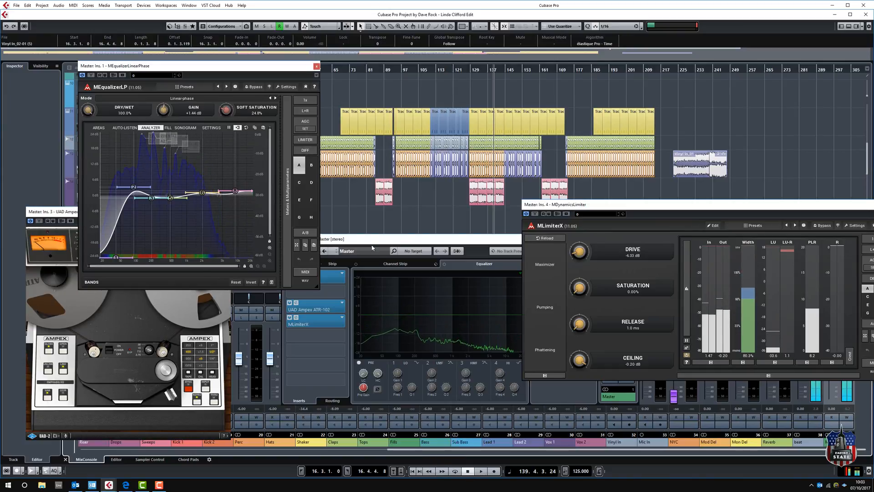
drag(159, 67, 234, 42)
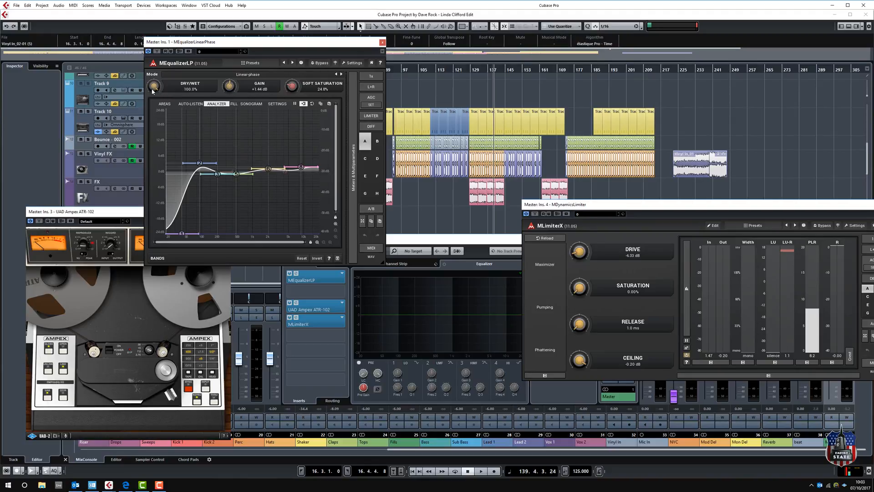
click(383, 42)
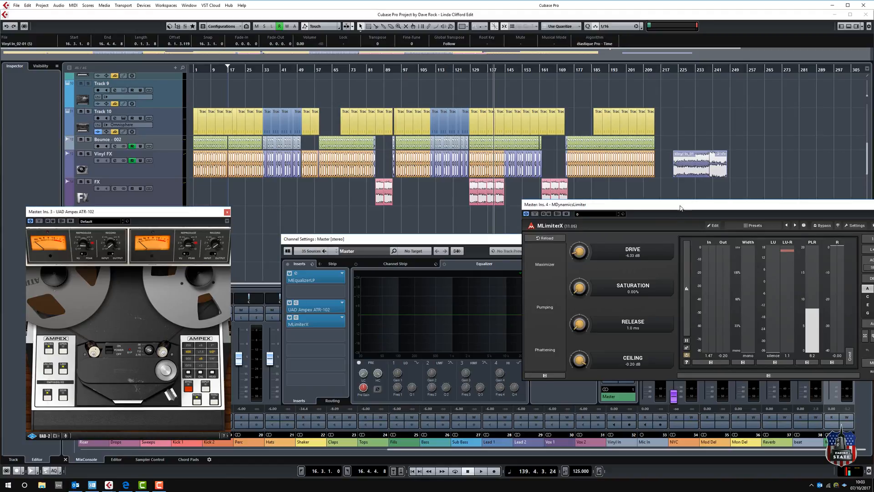
Resume playback to watch the MLimiterX meters, and close the Master channel settings and the UAD Ampex ATR-102 window.
drag(681, 208, 621, 185)
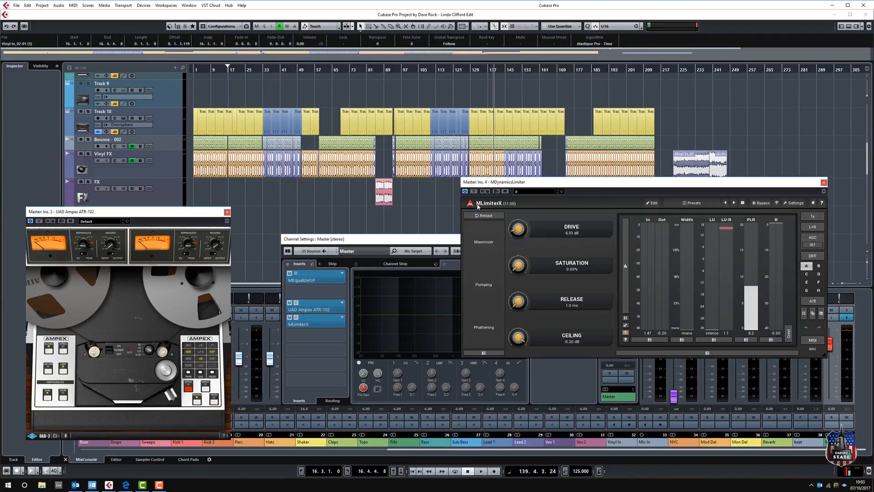
click(482, 472)
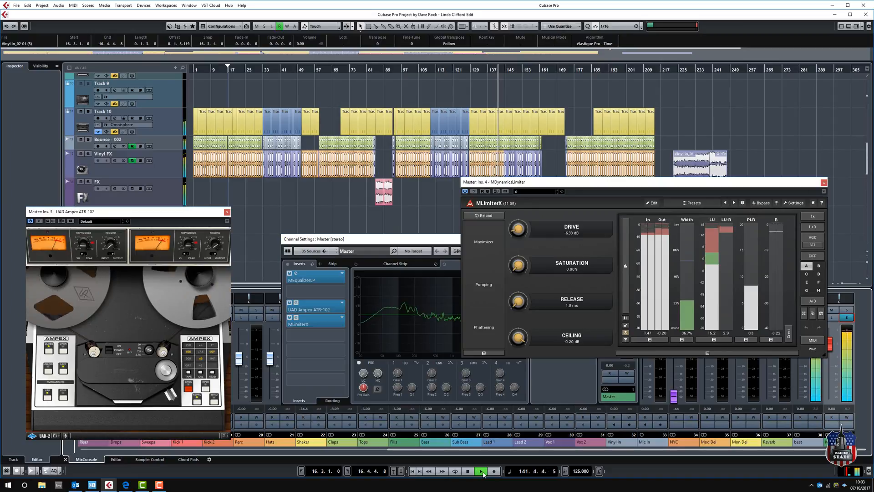
click(387, 239)
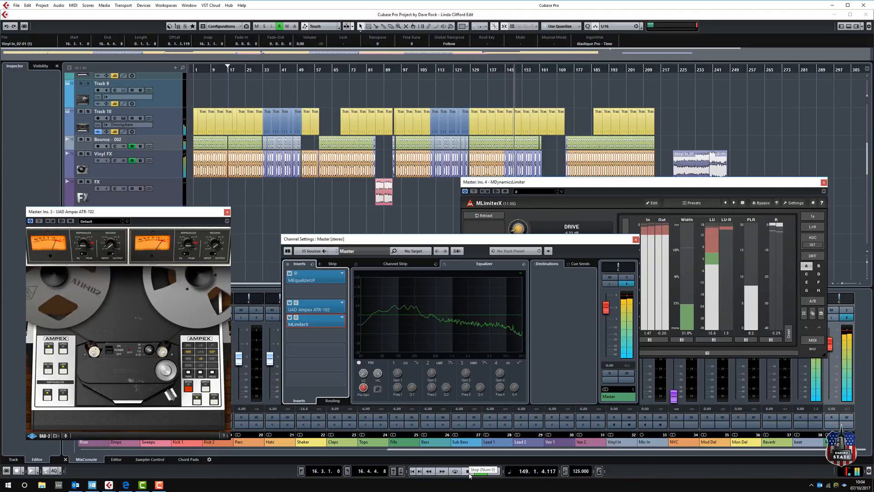
click(635, 239)
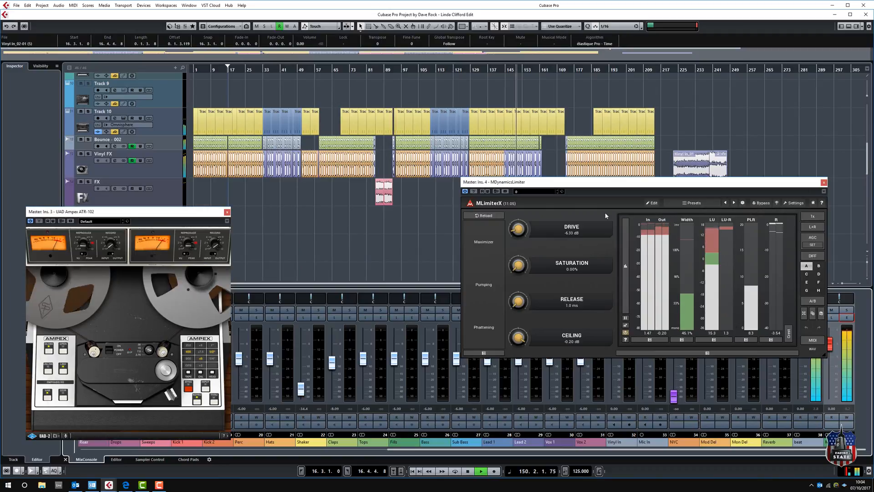
click(226, 212)
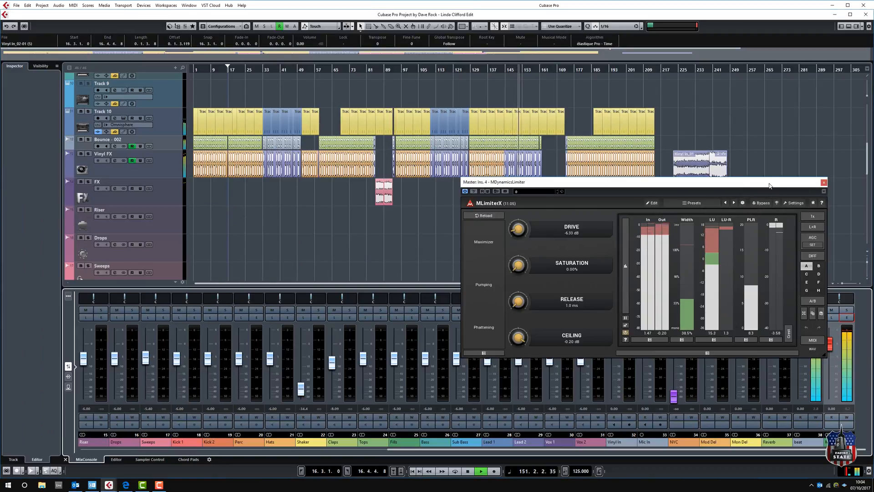
Move aside and close the MLimiterX window, and reopen the Master channel's settings.
drag(770, 182, 783, 225)
click(837, 226)
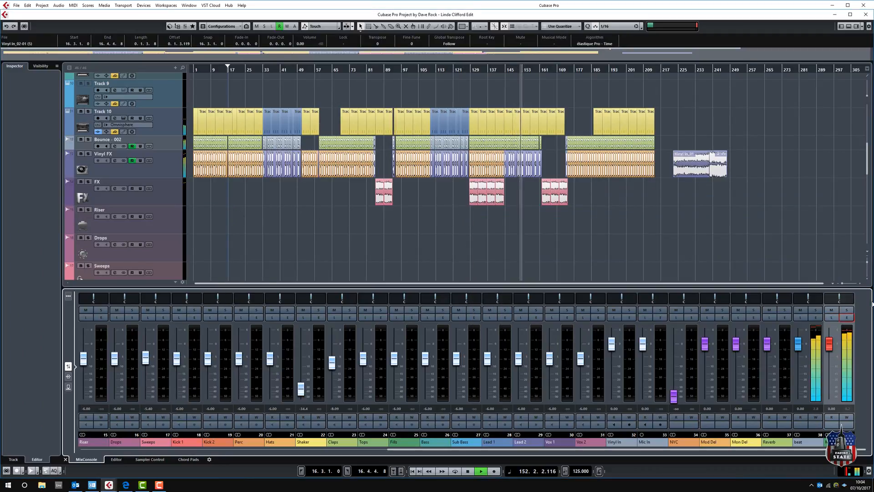
click(847, 317)
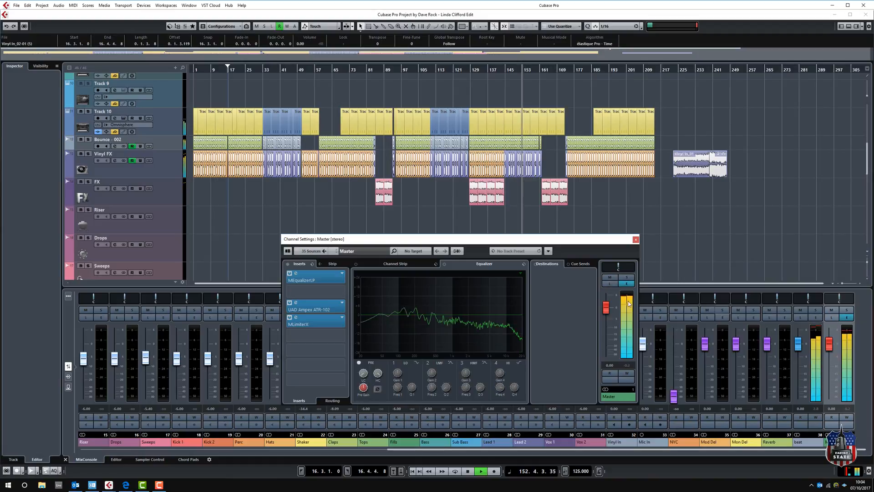
Open the Master channel's MEqualizerLP to examine its curve during playback, close it, and stop playback.
click(295, 273)
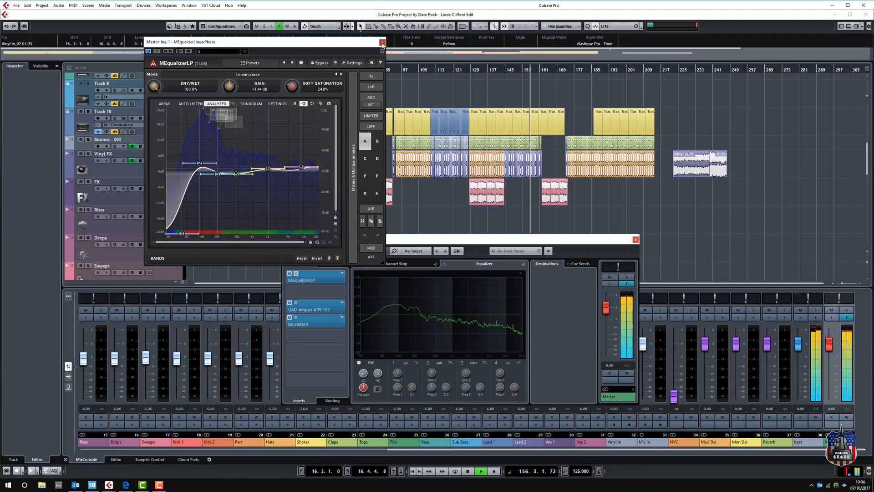
click(383, 43)
key(space)
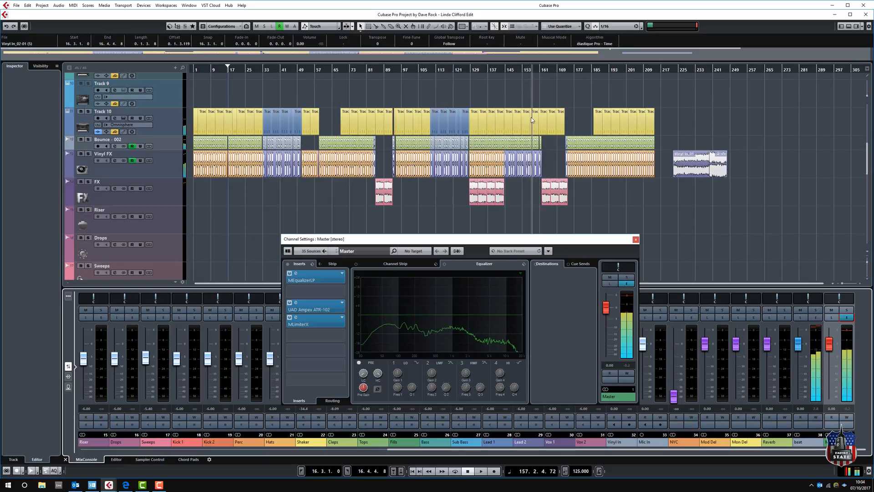
Examine the Vinyl FX clips around bars 139 to 160 up close and place the playhead at about bar 144.
drag(518, 71, 521, 94)
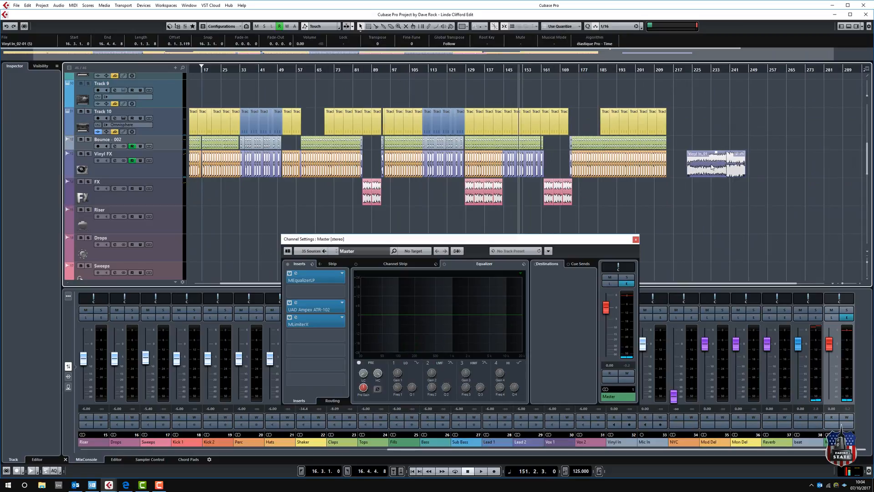
key(h)
key(h)
key(h)
key(h)
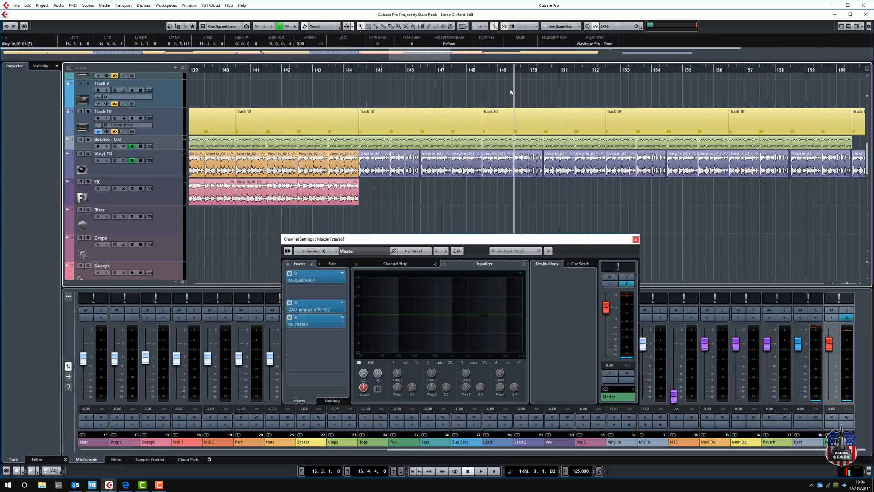
click(352, 70)
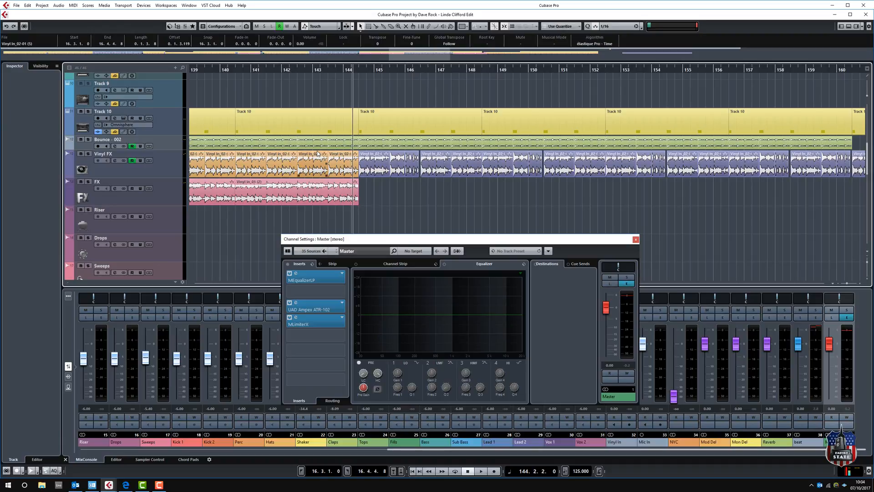
Return to the full arrangement overview and place the playhead at about bar 86, near the start of the first FX clip.
drag(328, 73, 289, 26)
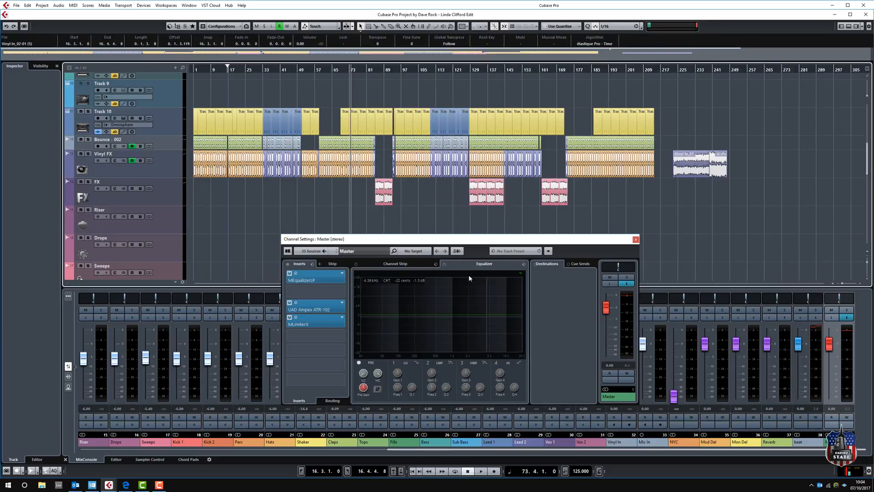
click(379, 71)
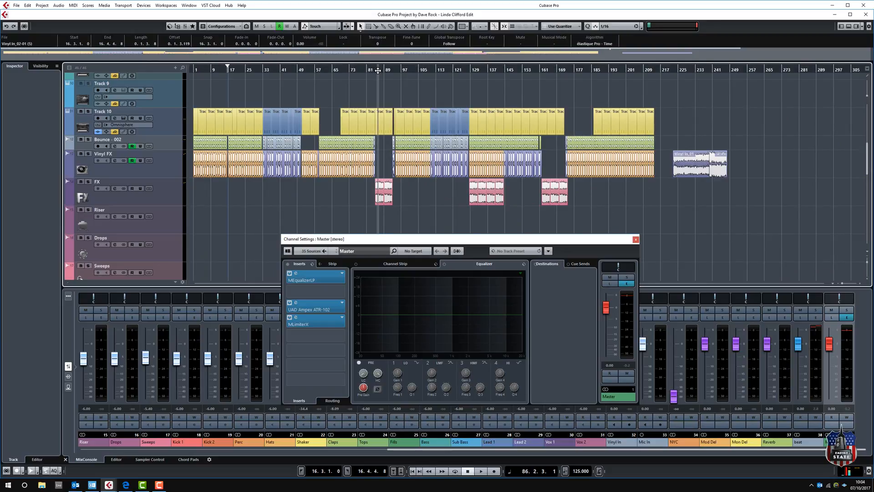